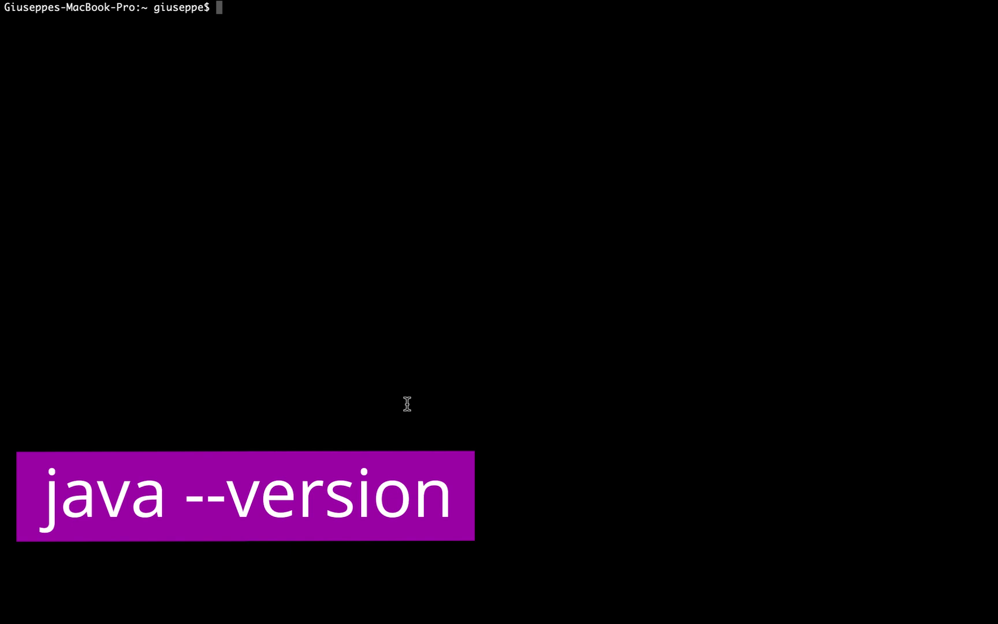
Check the Java and javac versions: 11.0.7 on GraalVM CE 20.1.0.
text(--version)
key(Return)
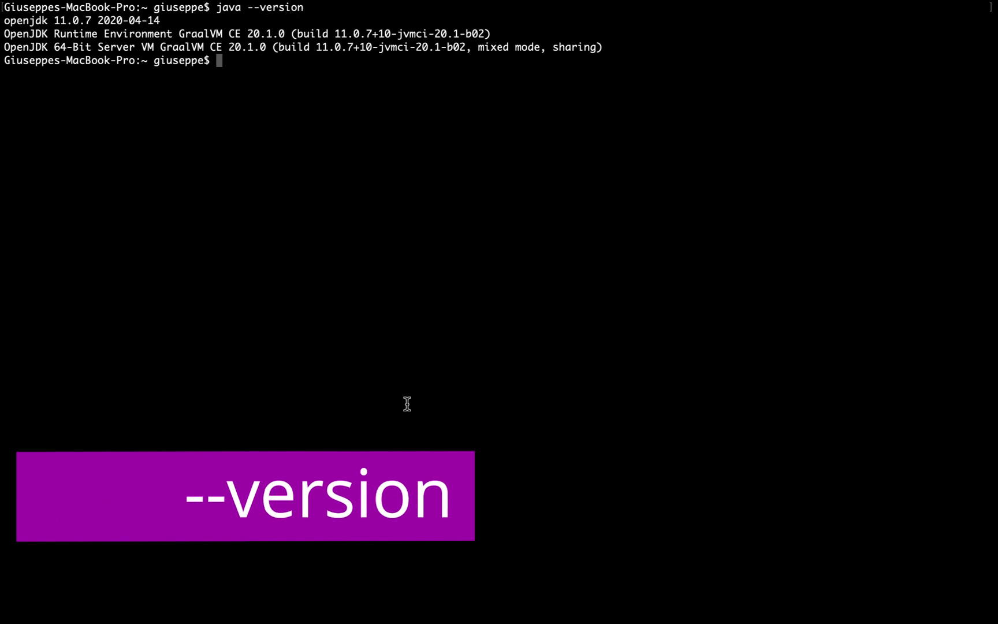
text(javac )
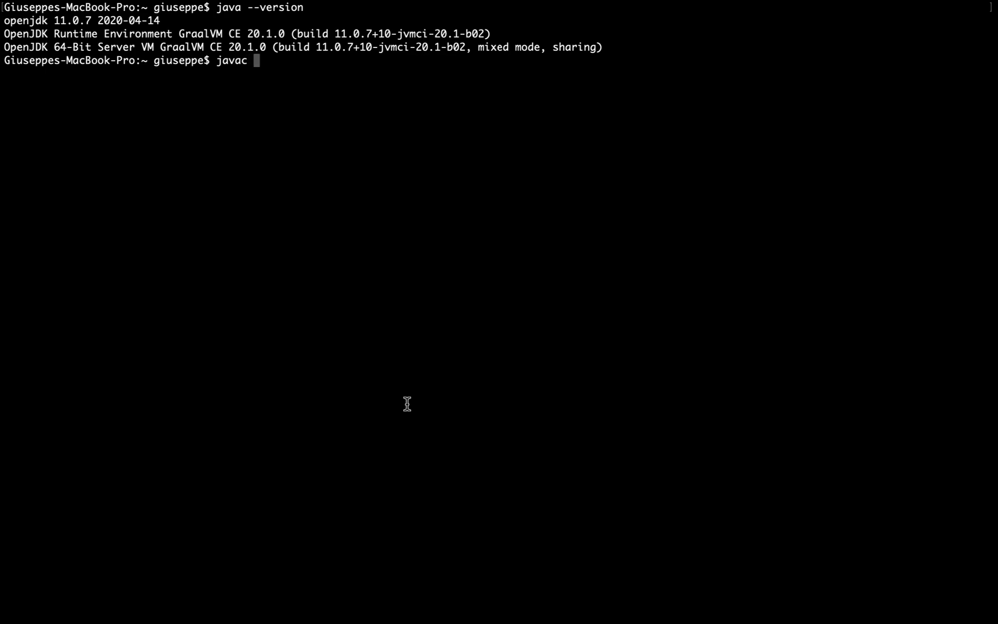
text(--version)
key(Return)
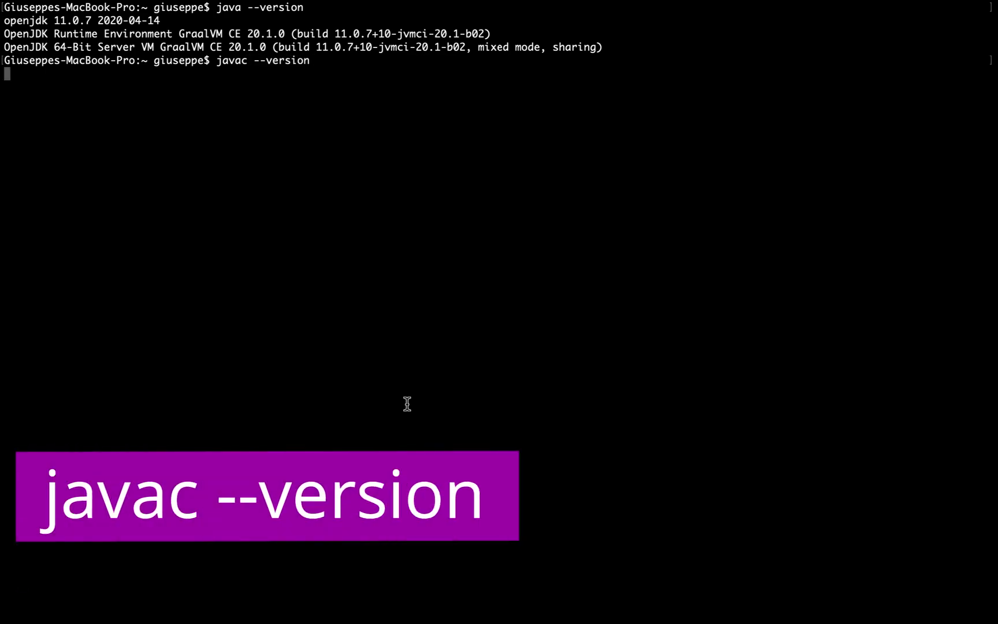
Highlight the javac 11.0.7 version number, then clear the terminal screen.
drag(36, 73, 57, 75)
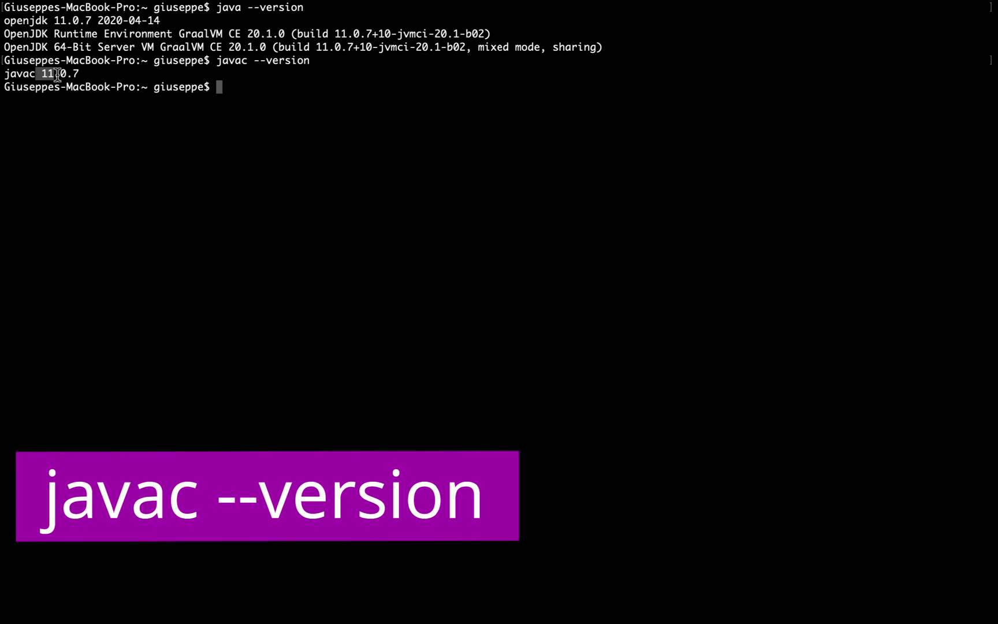
click(170, 130)
text(clea)
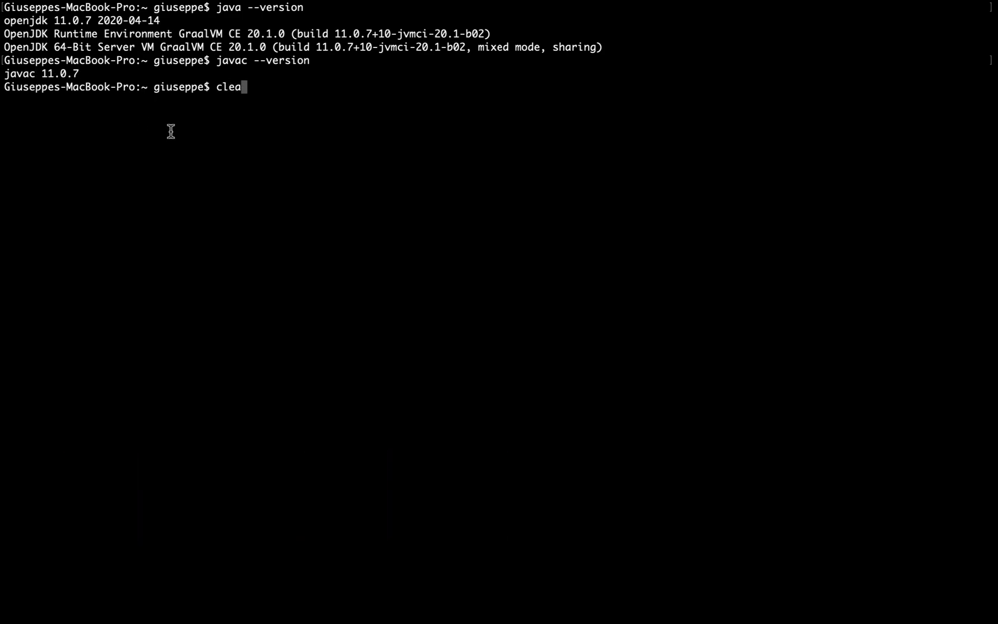
text(r)
key(Return)
key(super+Tab)
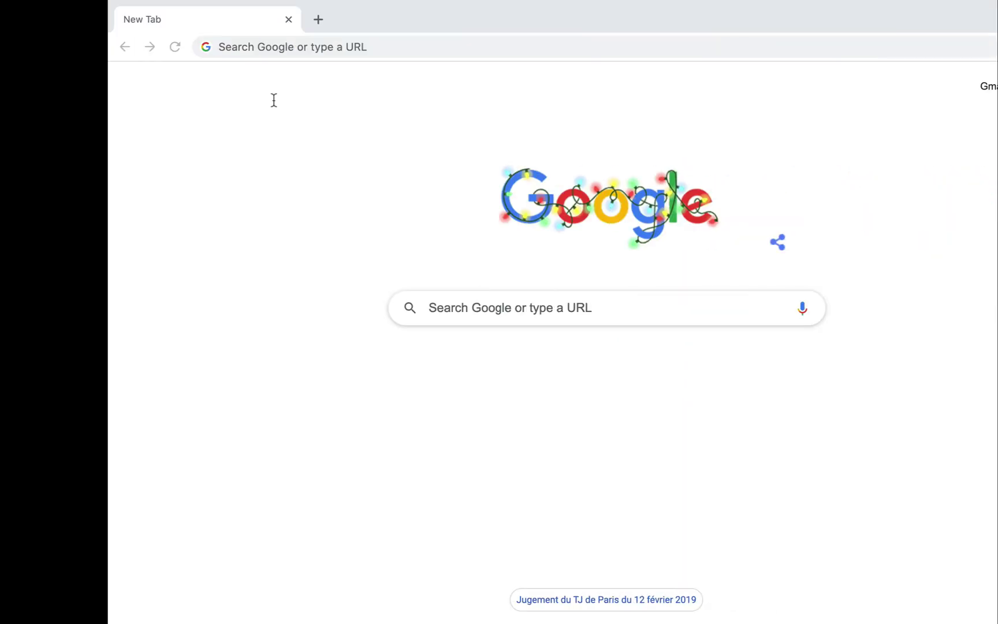
Load code.quarkus.io from the address-bar suggestion and look over the default project settings.
click(265, 41)
text(code.quarkus.io)
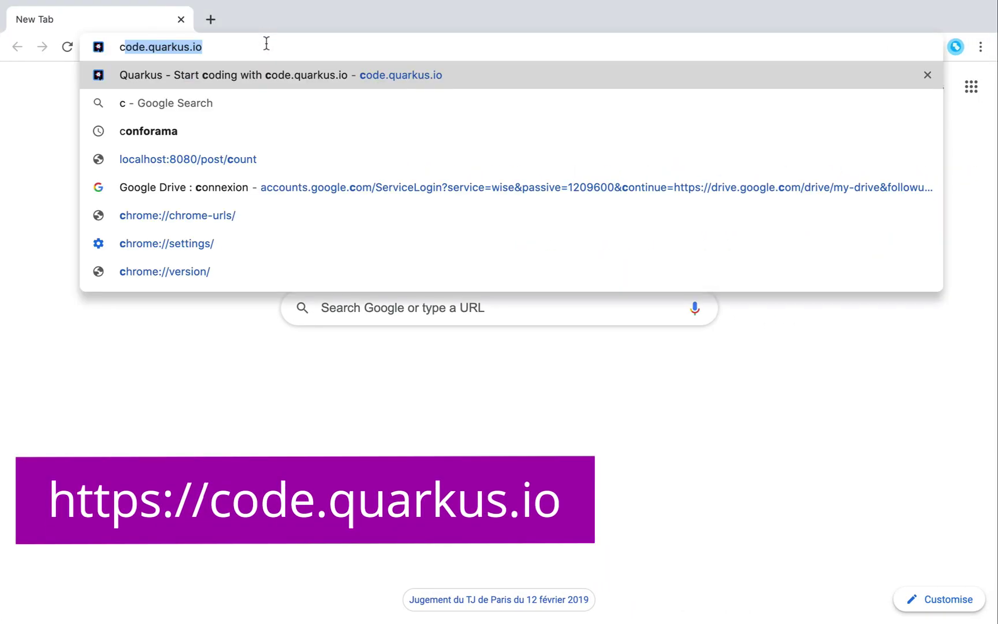
key(Right)
key(Return)
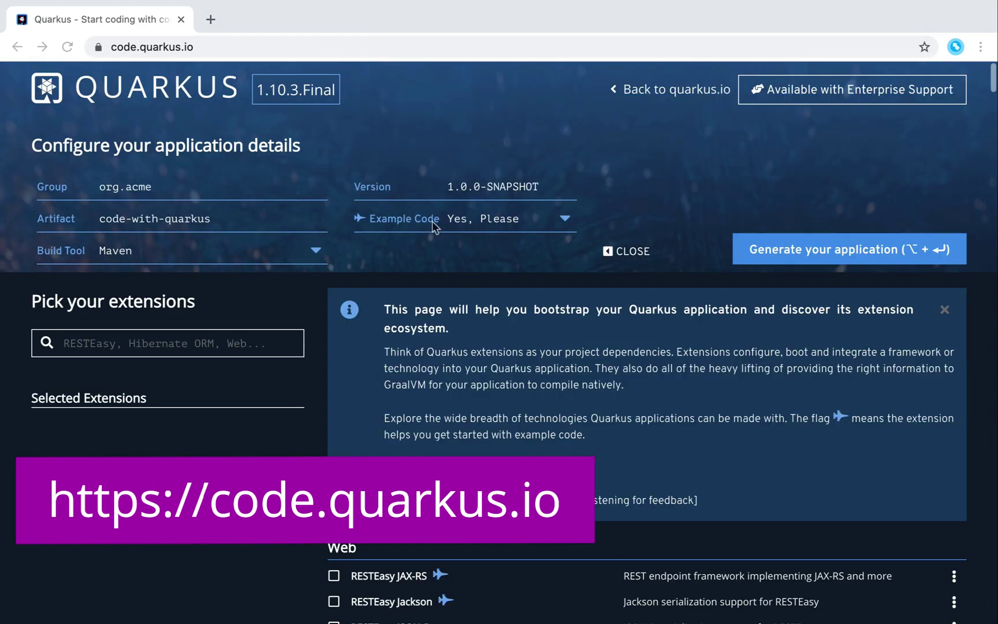
scroll(479, 369, down, 3)
scroll(480, 369, up, 3)
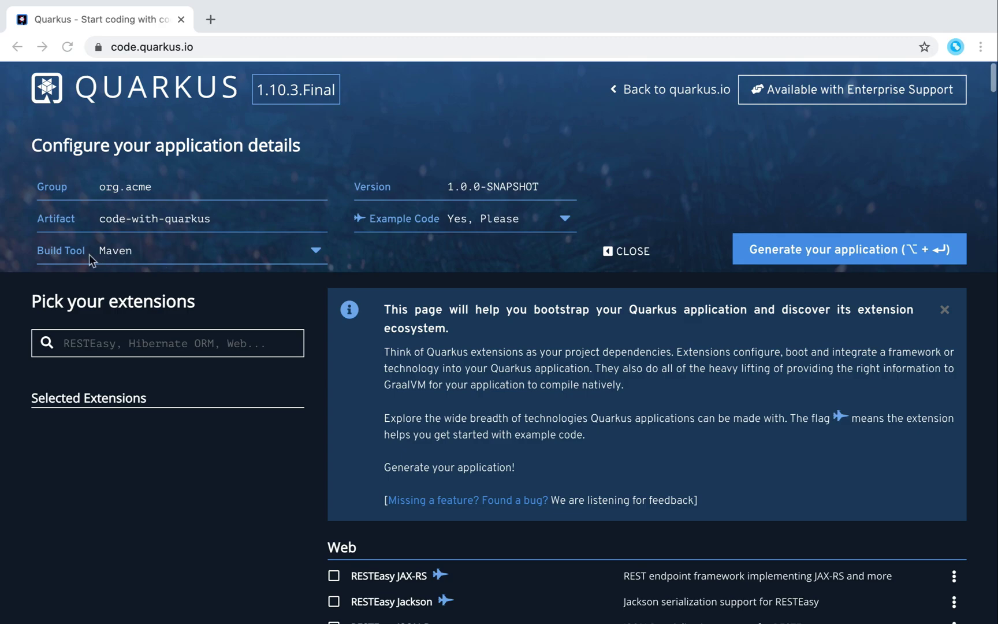
Keep Maven as the build tool and browse the Web extensions list.
click(321, 255)
click(232, 468)
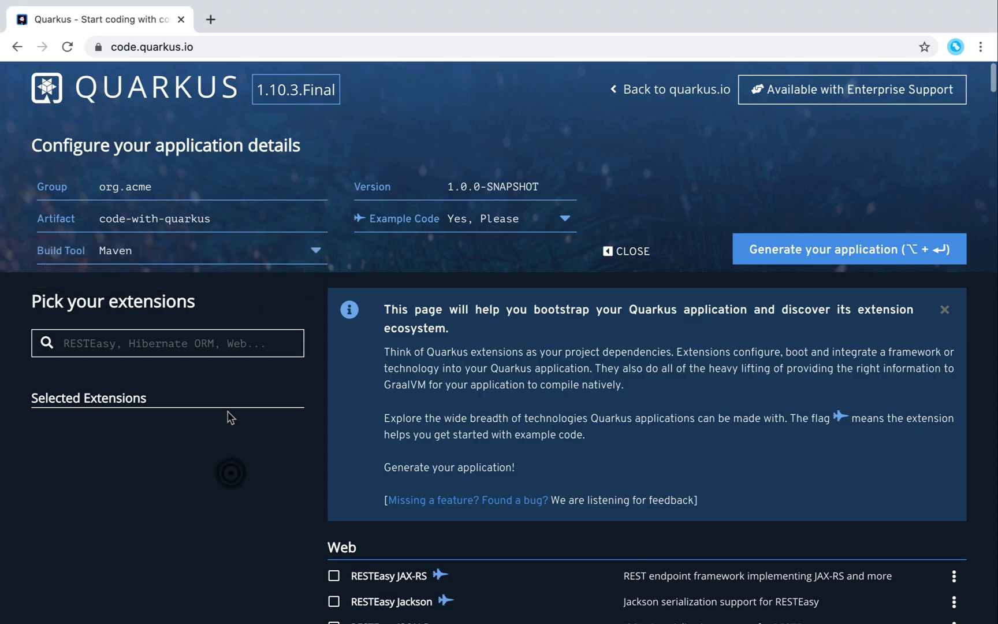
scroll(499, 321, down, 3)
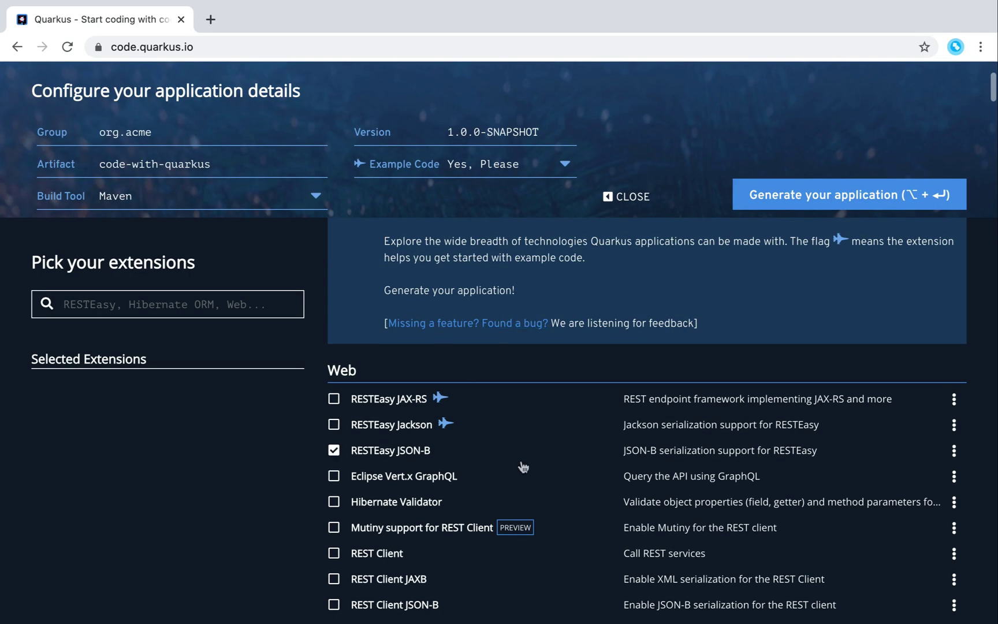
scroll(442, 538, down, 4)
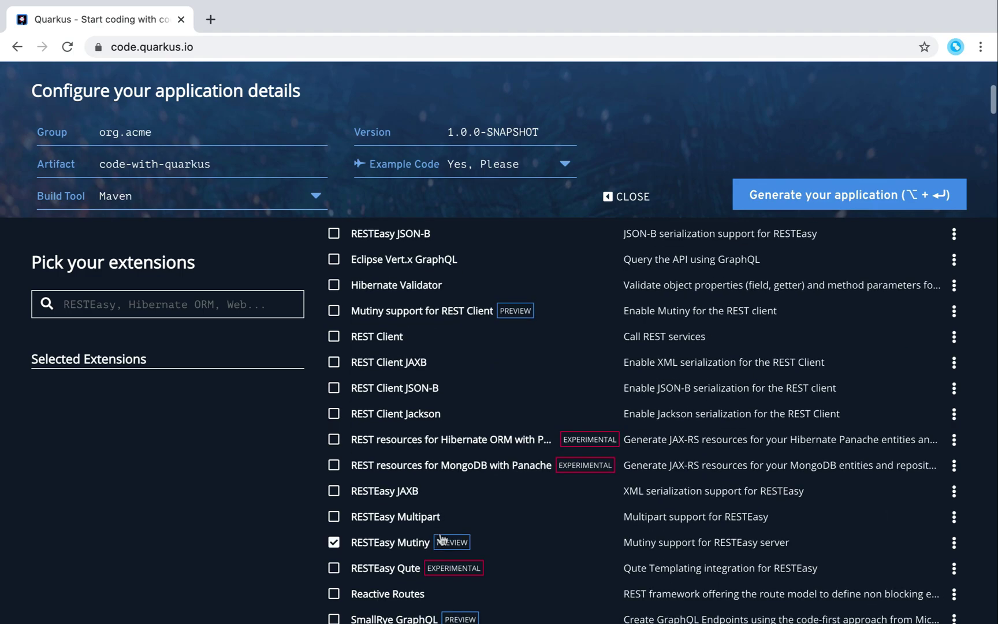
scroll(419, 364, up, 3)
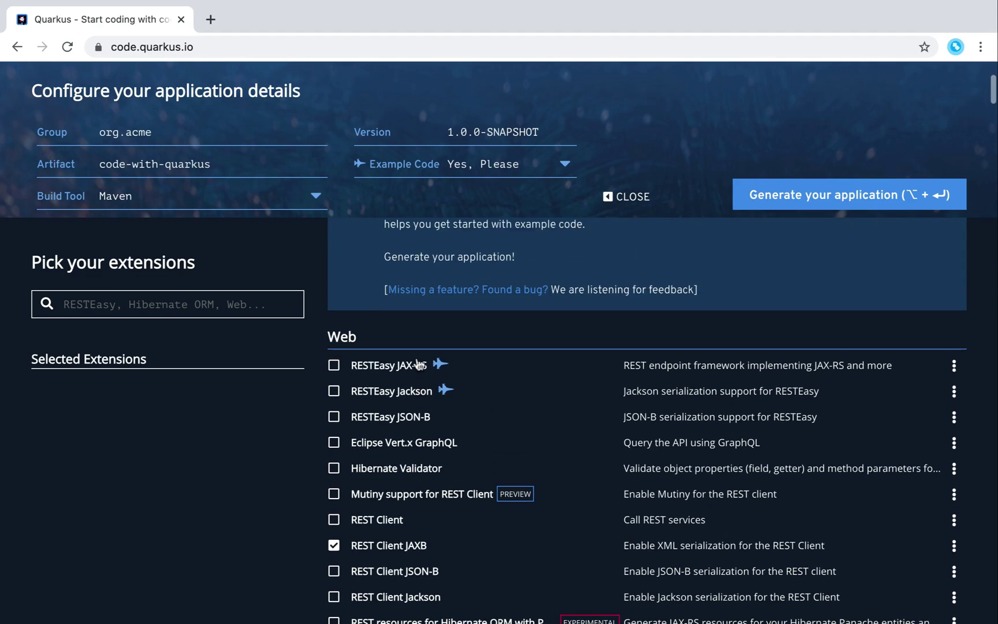
scroll(411, 385, up, 2)
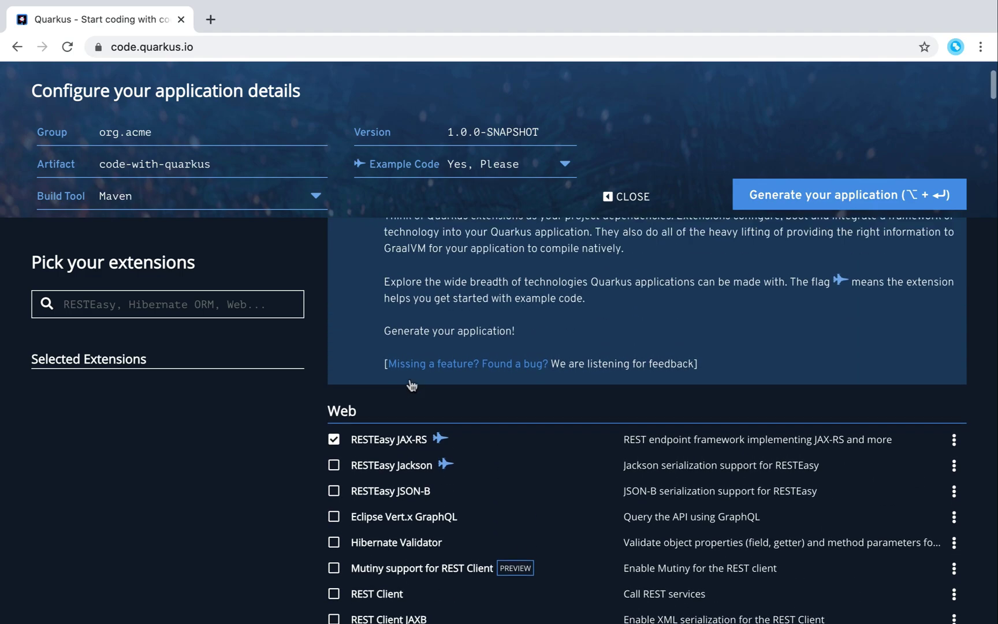
Search the extensions for 'hibernate' and check Hibernate ORM.
click(118, 301)
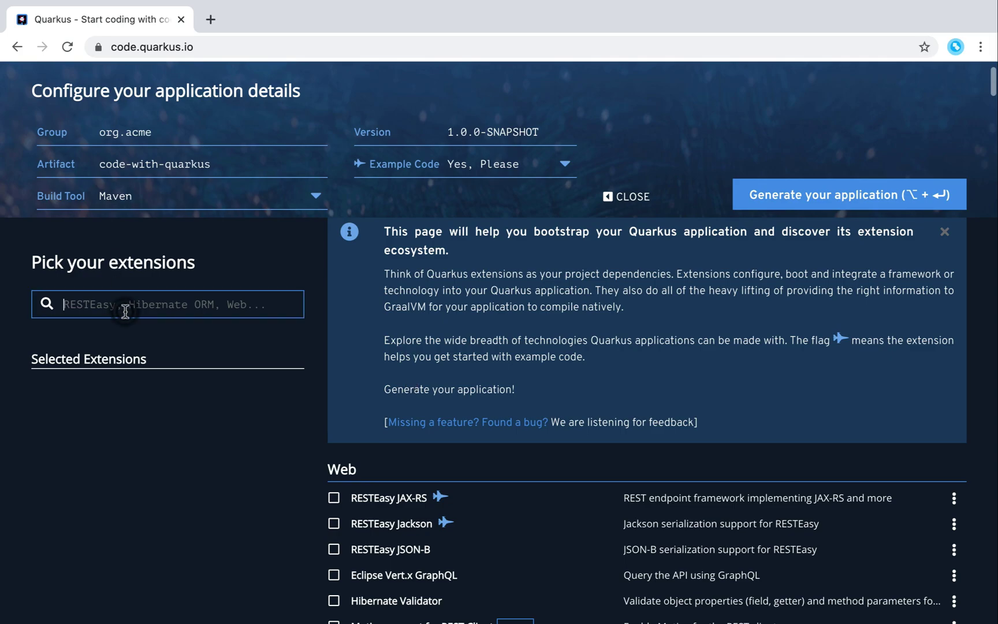
text(hi)
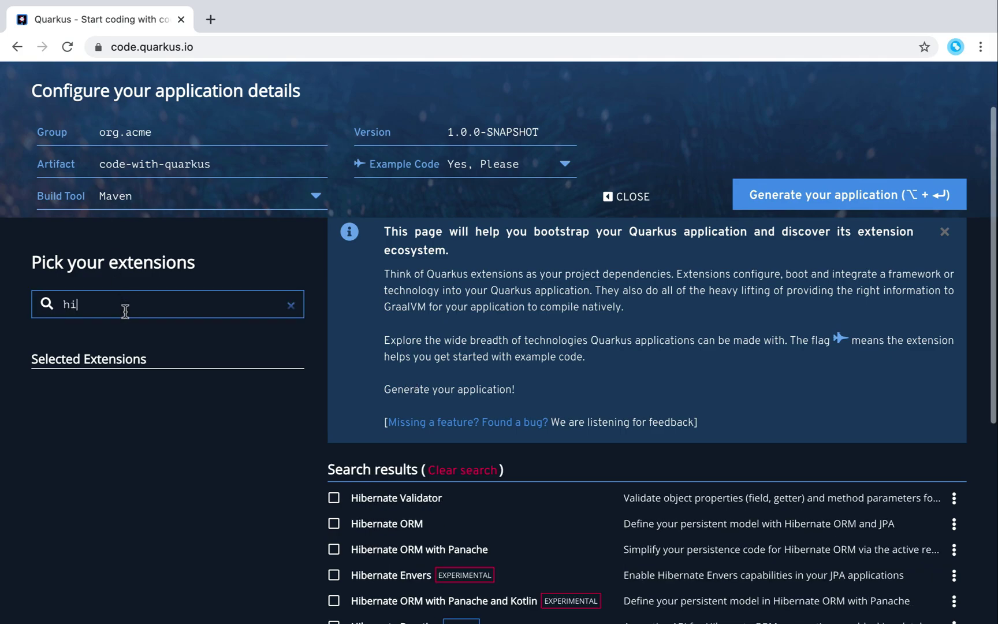
text(bernat)
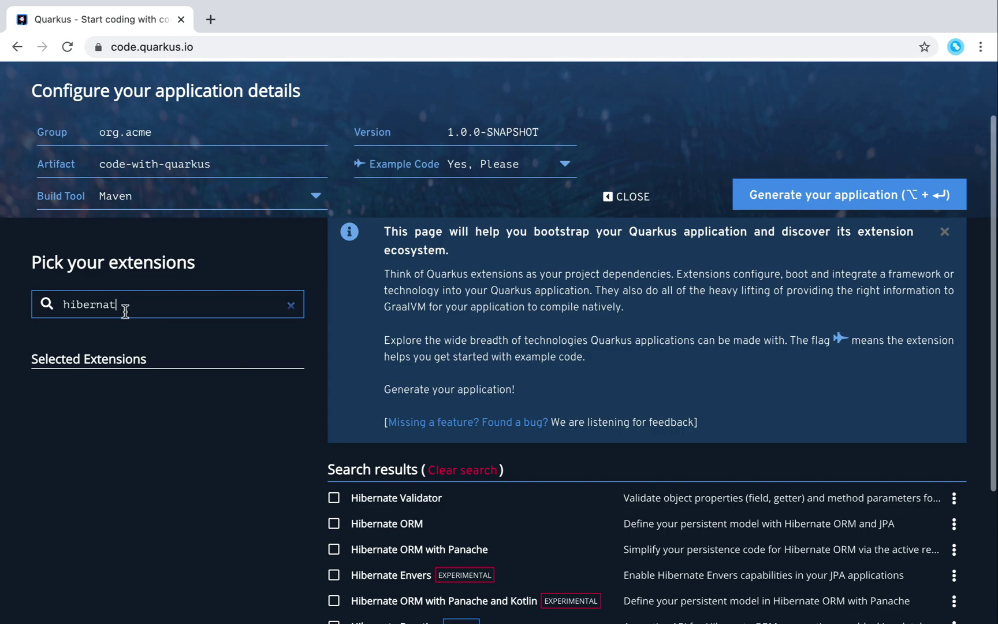
text(e)
scroll(256, 356, down, 3)
click(384, 483)
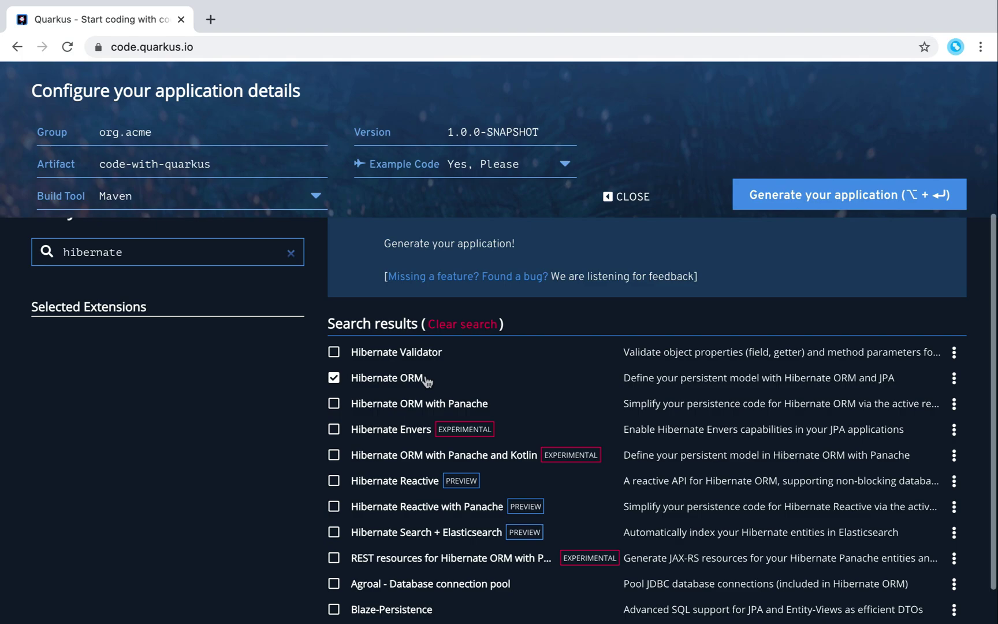
scroll(375, 364, up, 5)
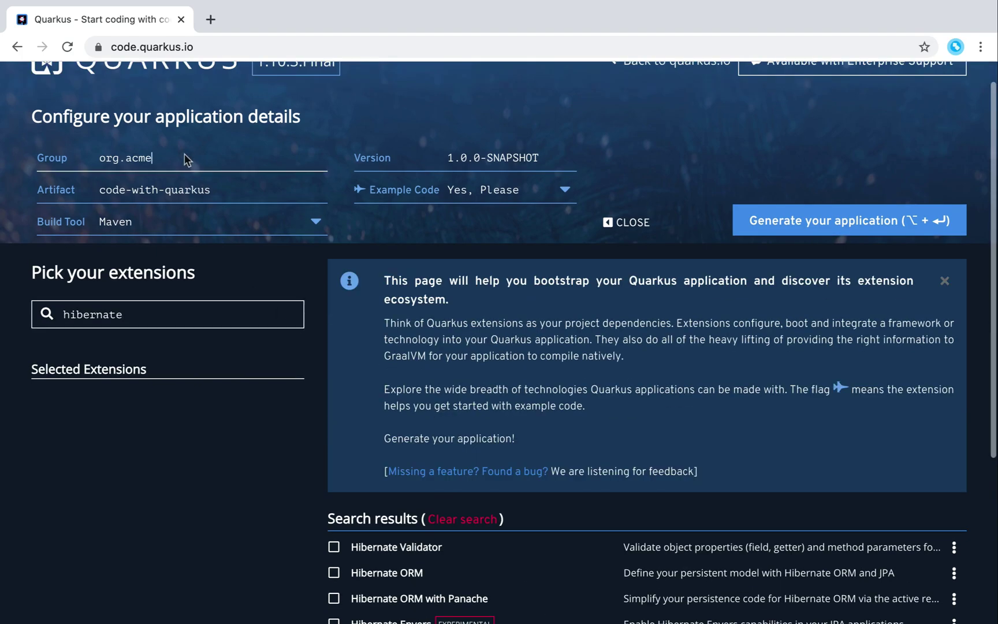
Set the Group to org.gs and the Artifact to quarkus-web-interface.
triple_click(185, 156)
text(org.)
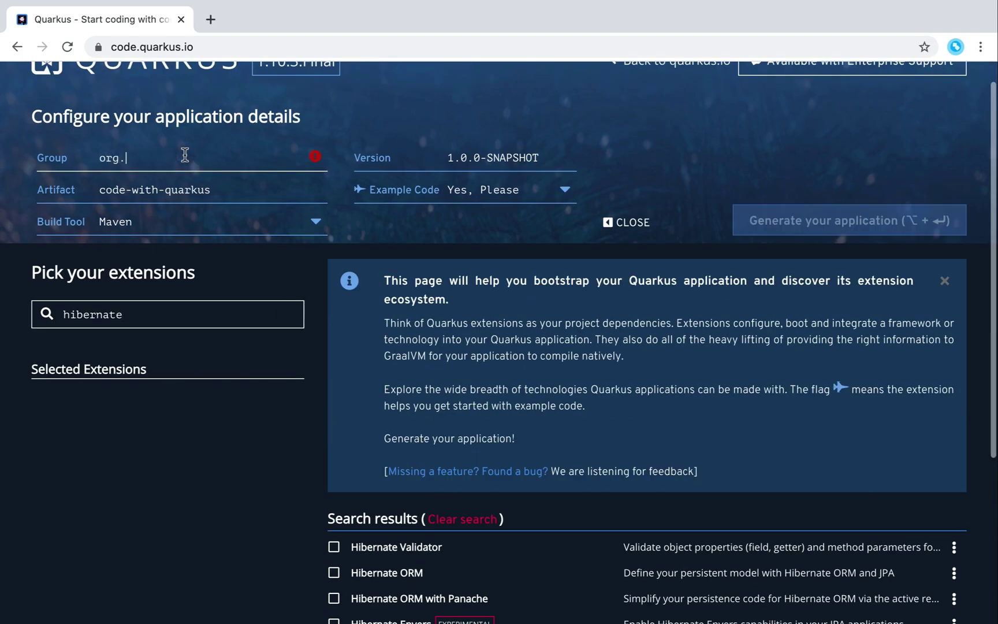
text(gs)
triple_click(189, 190)
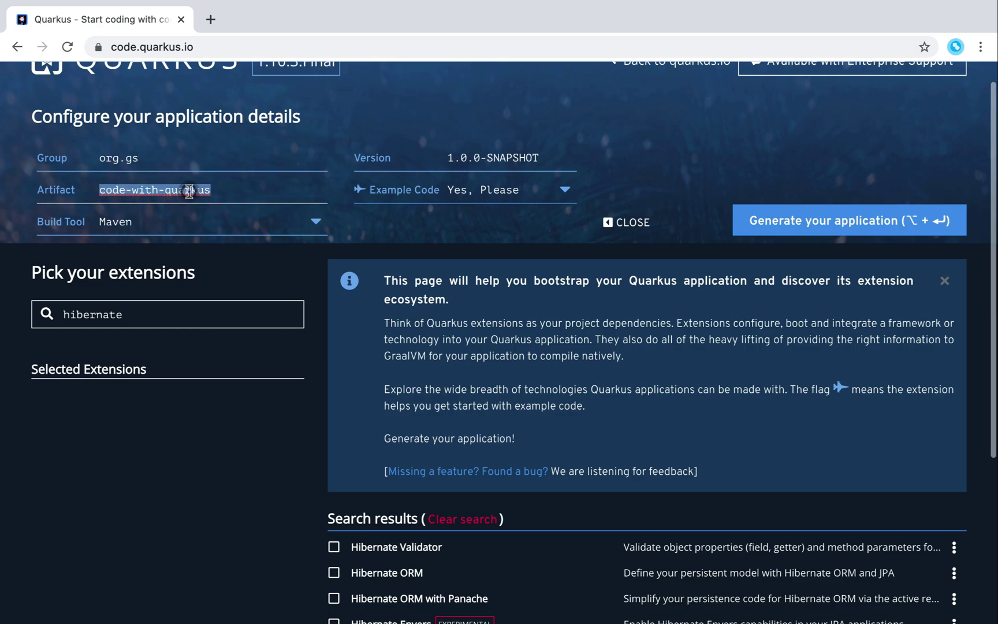
text(quarkus-web-interface)
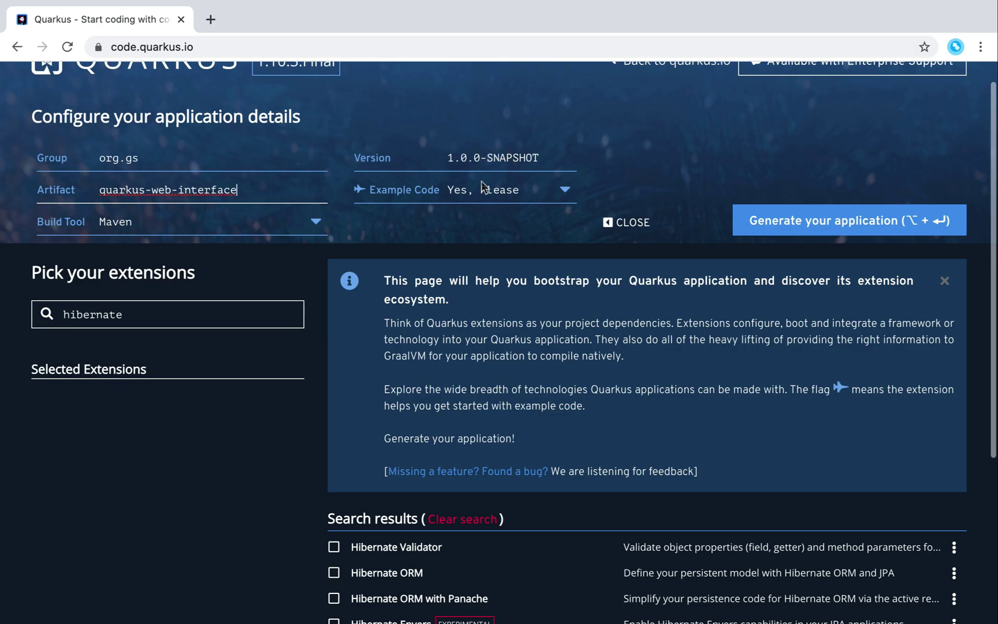
Clear the hibernate search and tick the RESTEasy JAX-RS extension.
mouse_move(422, 196)
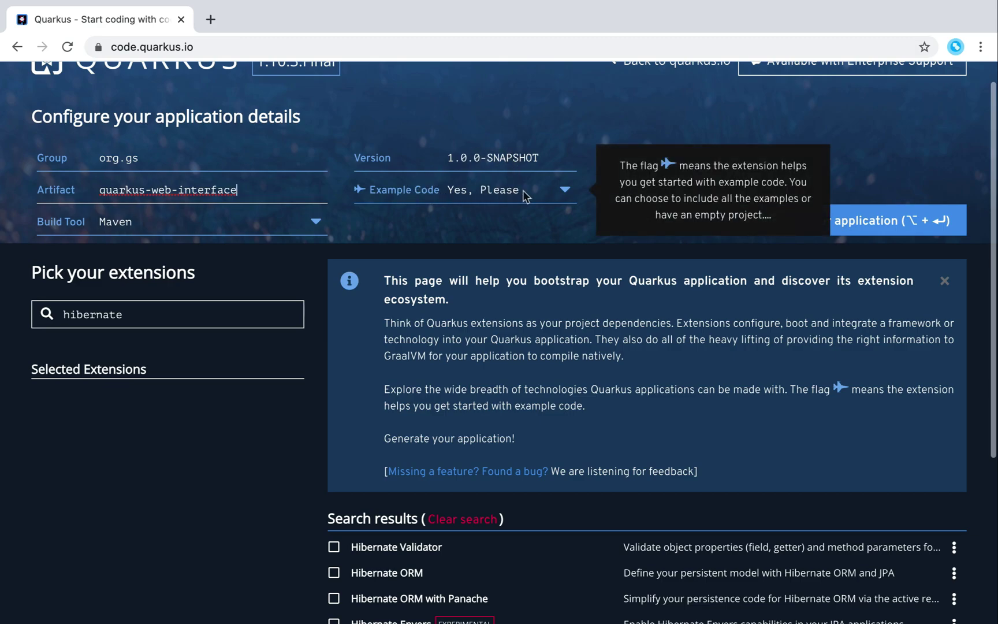
click(286, 316)
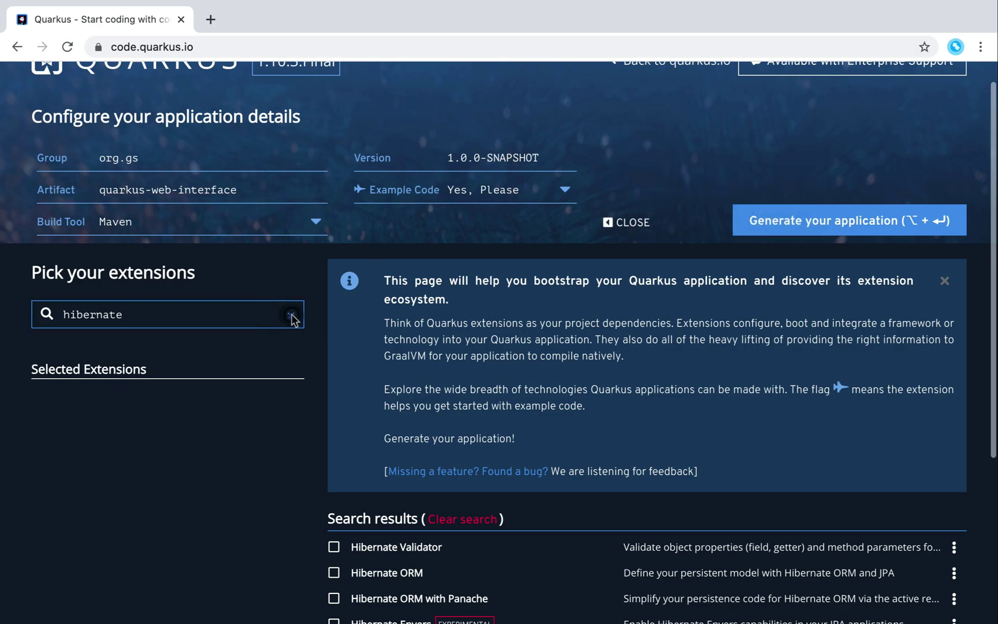
click(292, 317)
scroll(373, 456, down, 3)
click(384, 491)
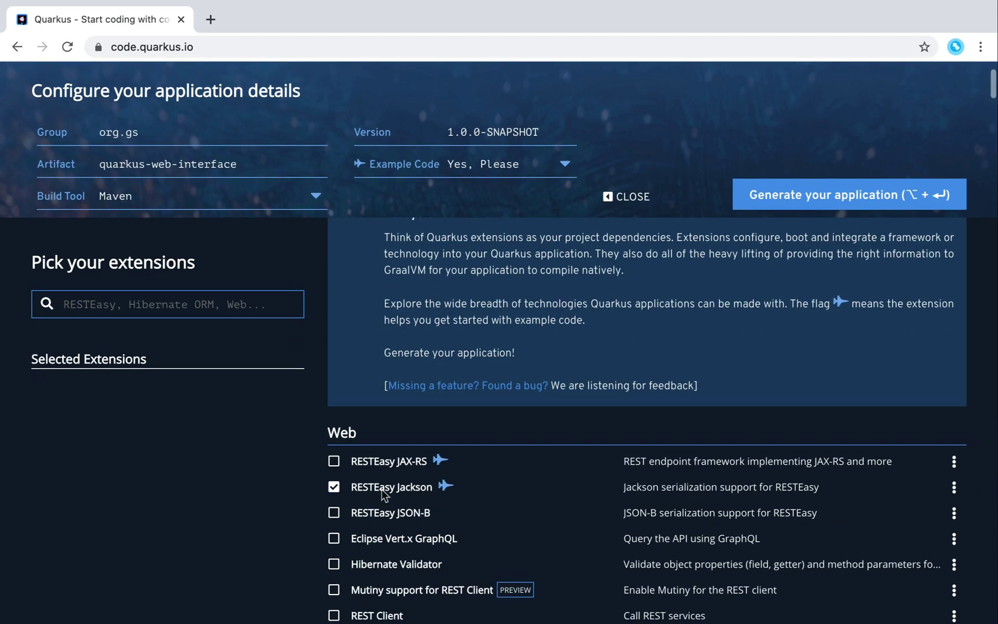
click(334, 405)
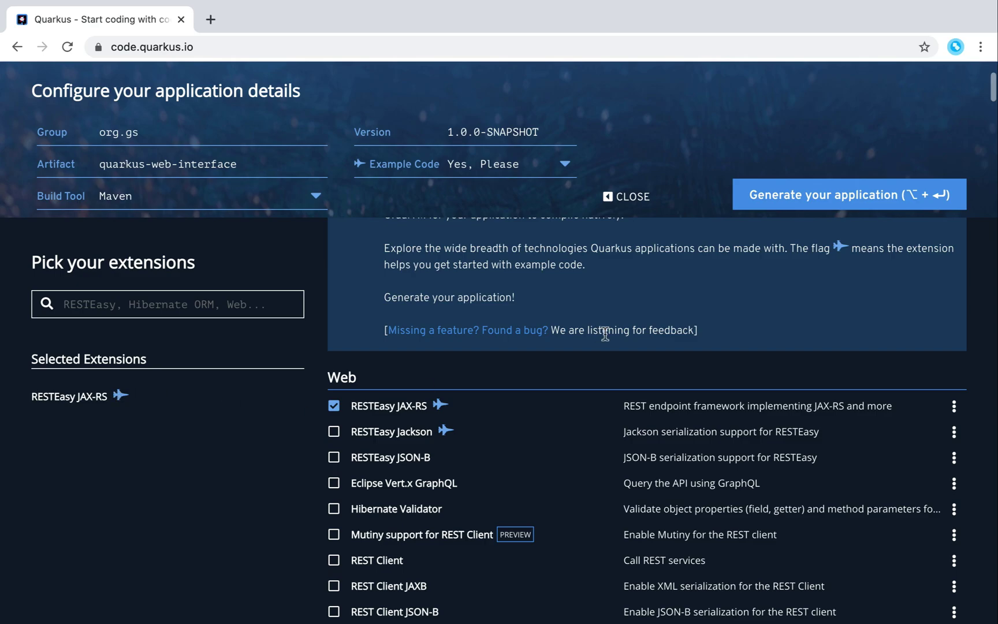
scroll(624, 317, up, 2)
Save the project zip into the quarkus-web-interface folder and select the ./mvnw compile quarkus:dev command.
scroll(750, 288, up, 1)
click(753, 254)
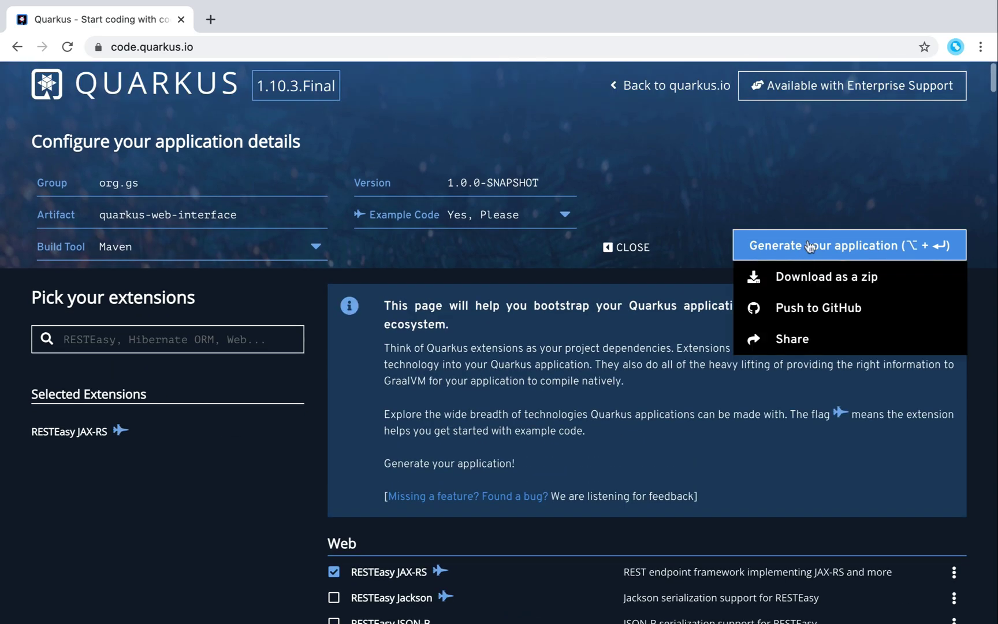
click(804, 281)
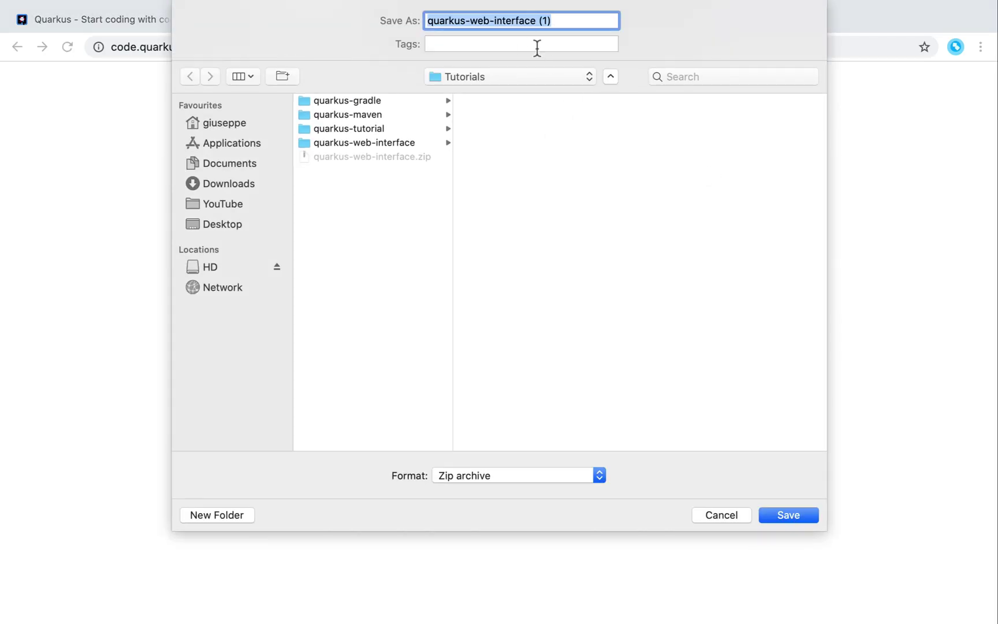
click(412, 142)
click(784, 519)
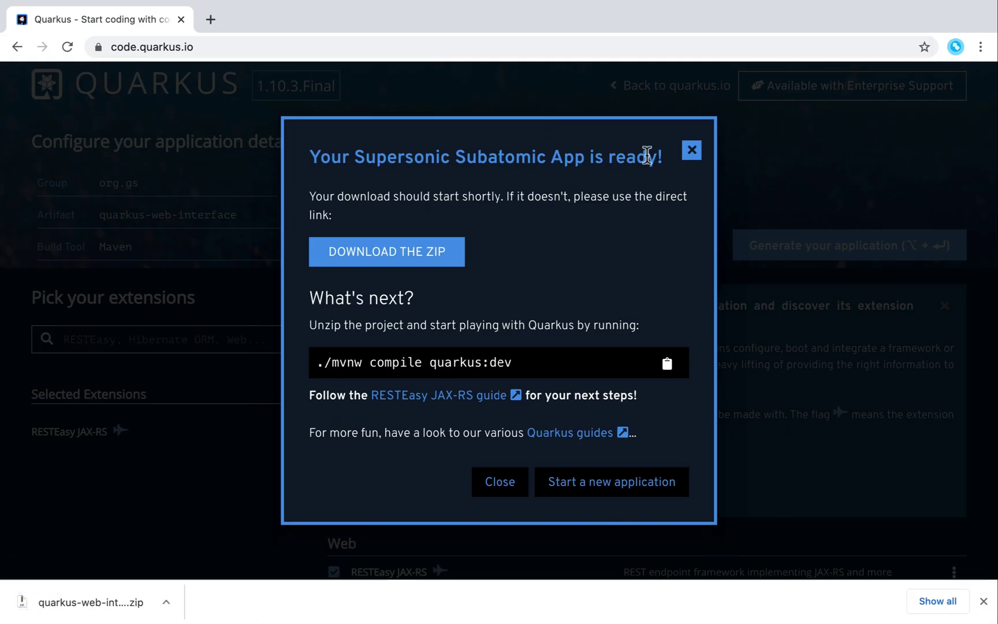
drag(318, 360, 513, 362)
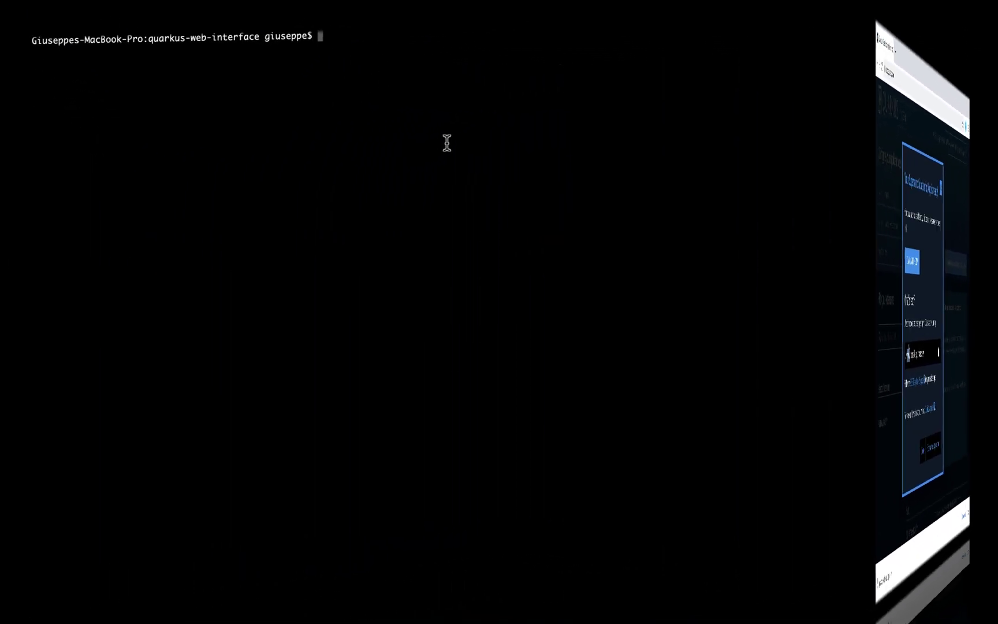
List files with ls -l and print src/main/java/org/gs/GreetingResource.java with cat.
text(ls )
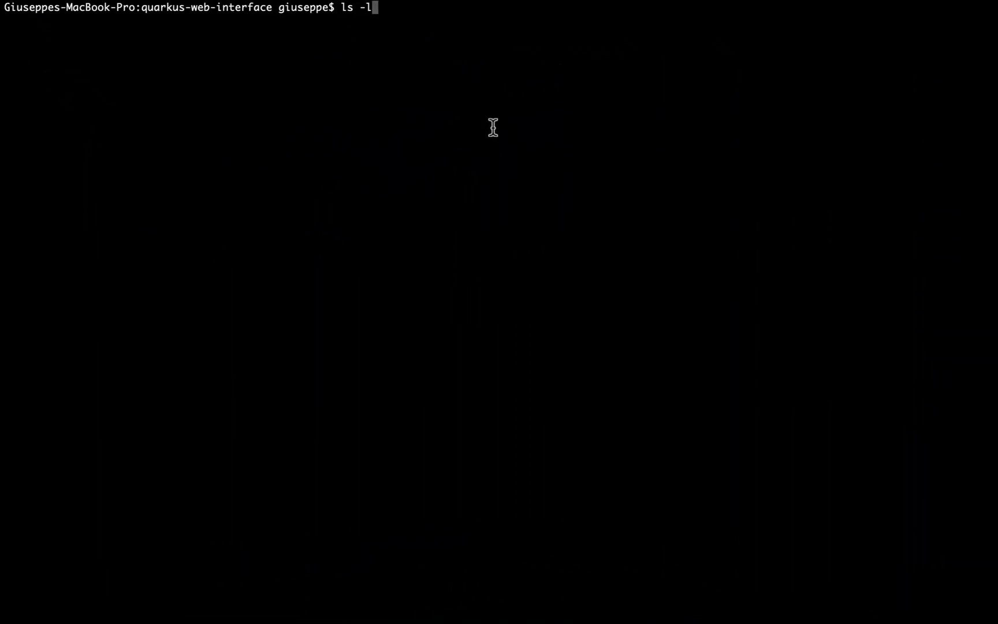
text(-l)
key(Return)
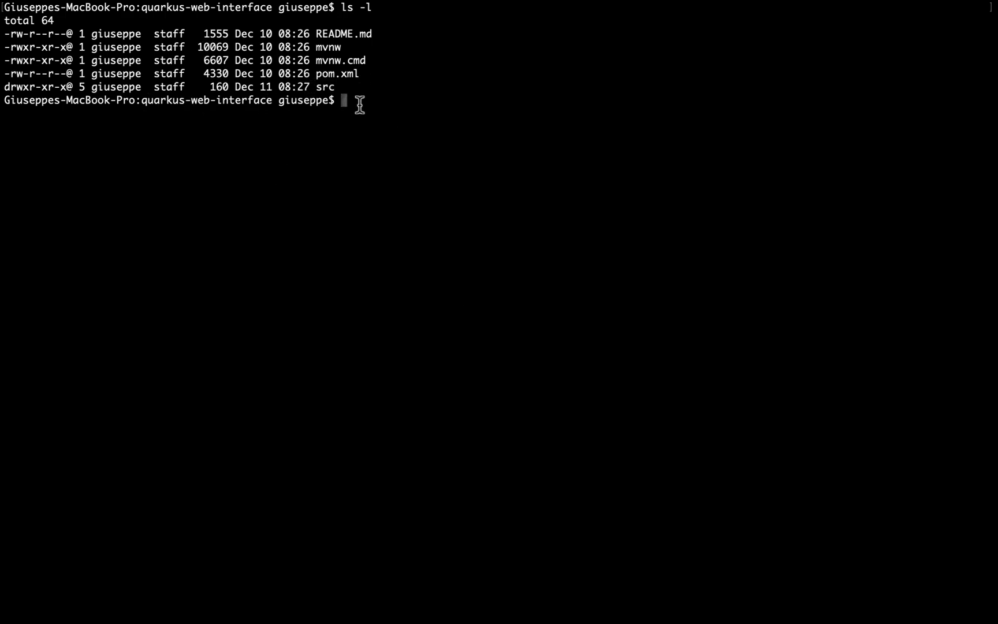
text(cd)
text(at)
text( se)
key(BackSpace)
text(rc/main/)
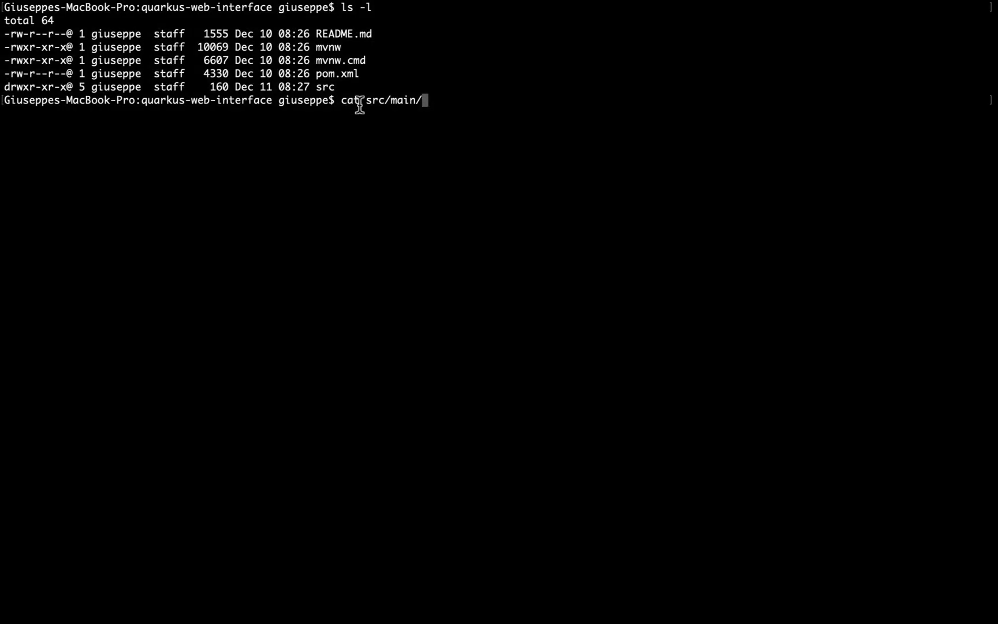
text(j)
key(Tab)
text(org/gs/)
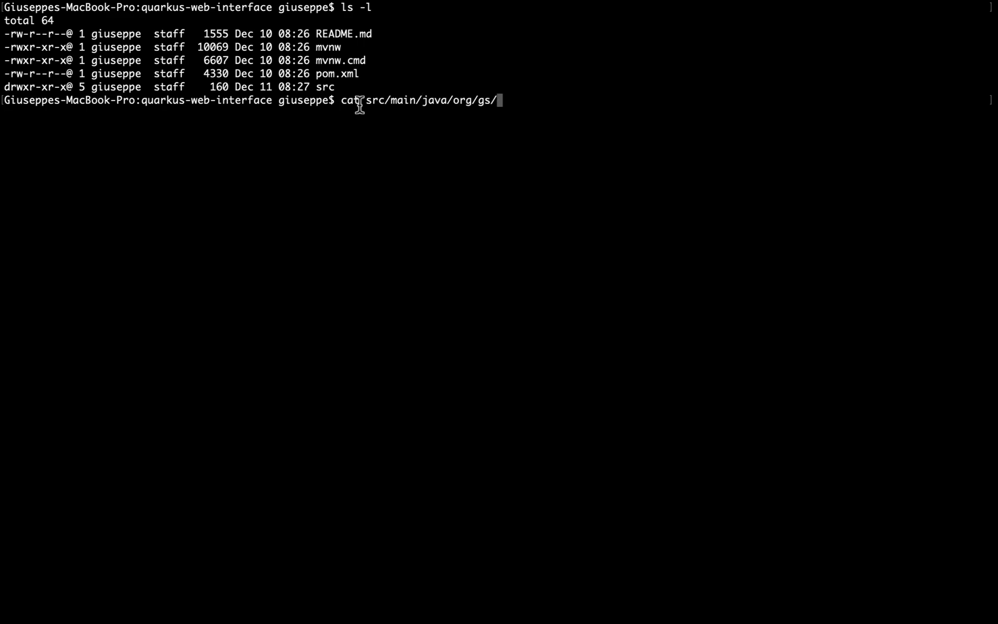
text(G)
key(Tab)
key(Return)
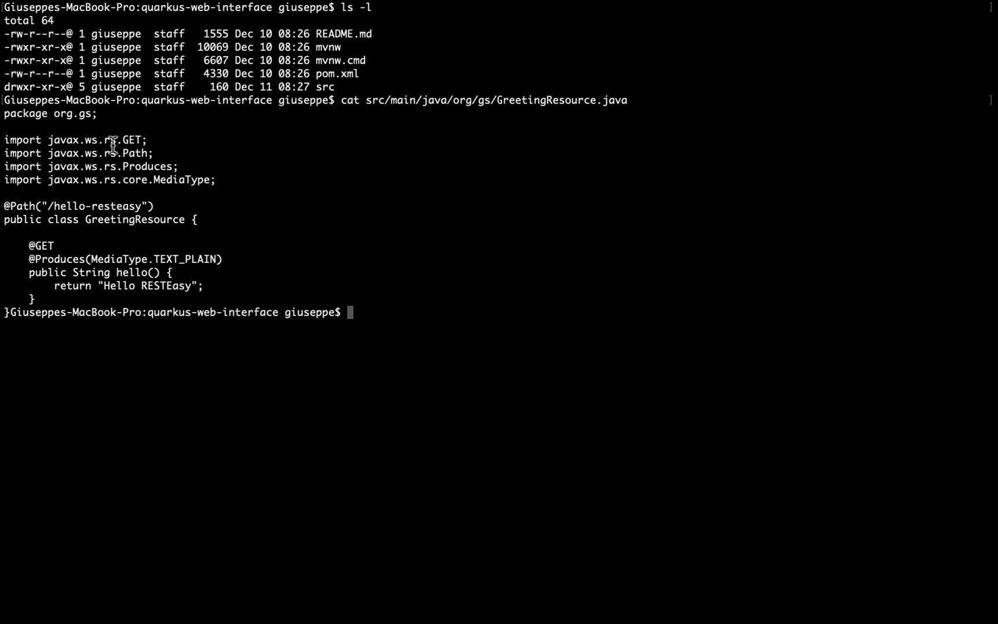
Highlight the /hello-resteasy path, the hello method and the 'Hello RESTEasy' return string.
drag(47, 205, 142, 211)
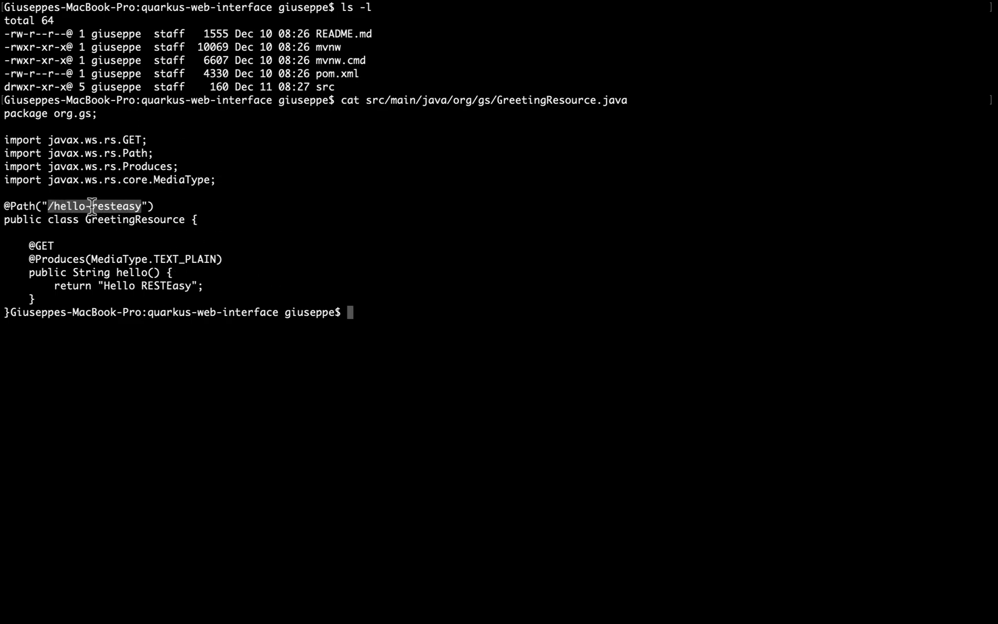
double_click(131, 272)
drag(104, 286, 192, 288)
click(367, 305)
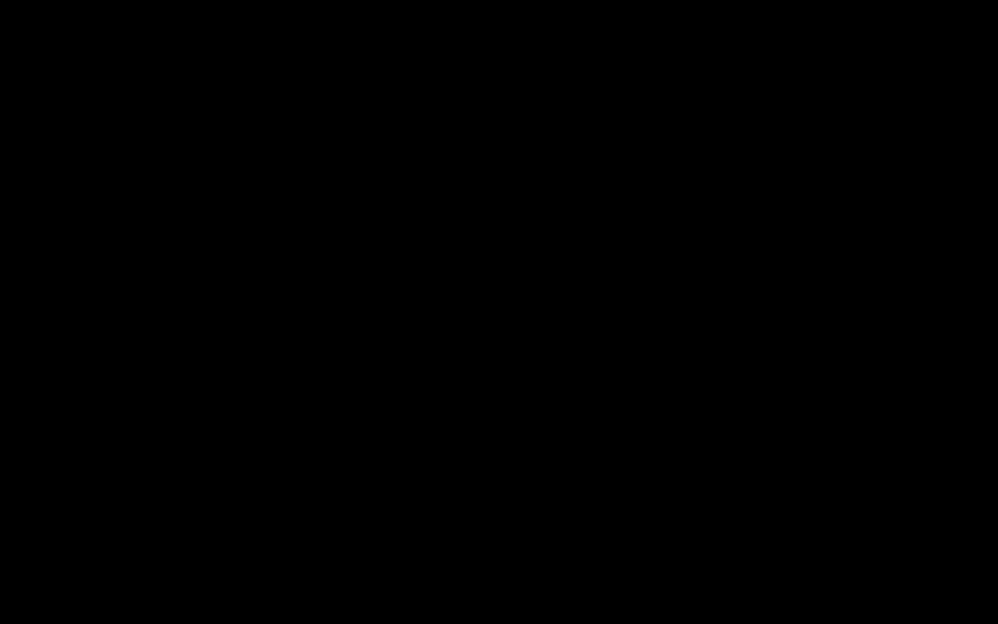
Run ./mvnw compile quarkus:dev and follow the log until Quarkus listens on localhost:8080.
text(./mvnw)
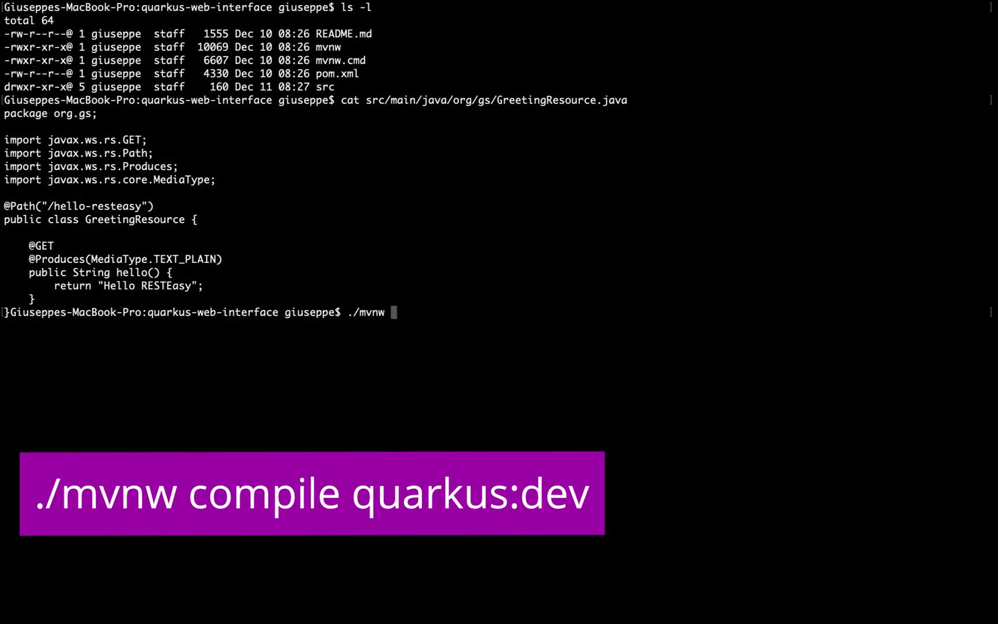
text( compile quarkus:dev)
key(Return)
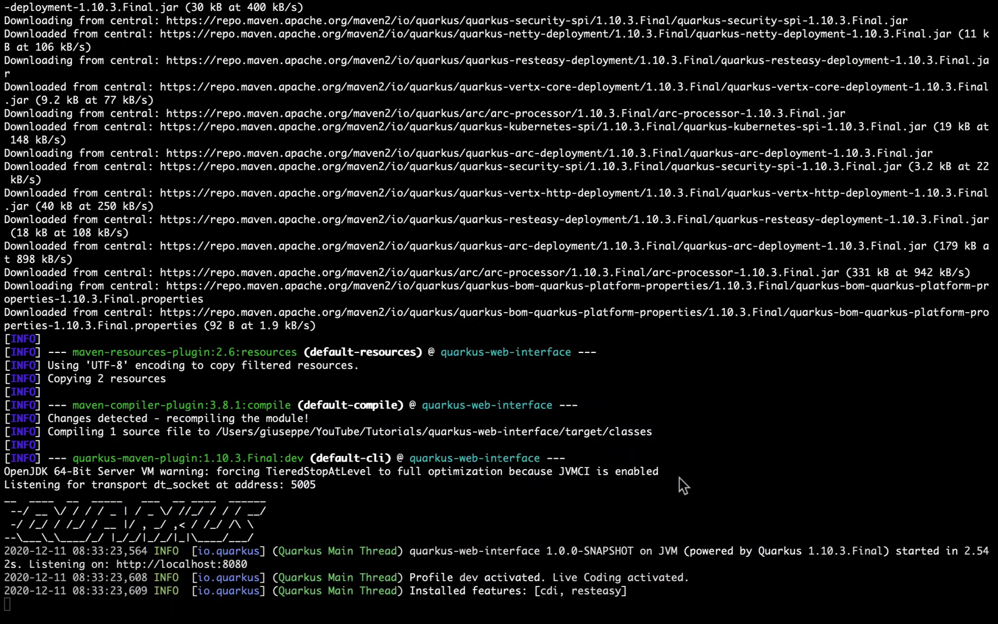
scroll(689, 551, down, 2)
scroll(673, 563, down, 1)
Load localhost:8080/hello-resteasy in Chrome.
key(super+Tab)
click(268, 44)
text(localhost:8080)
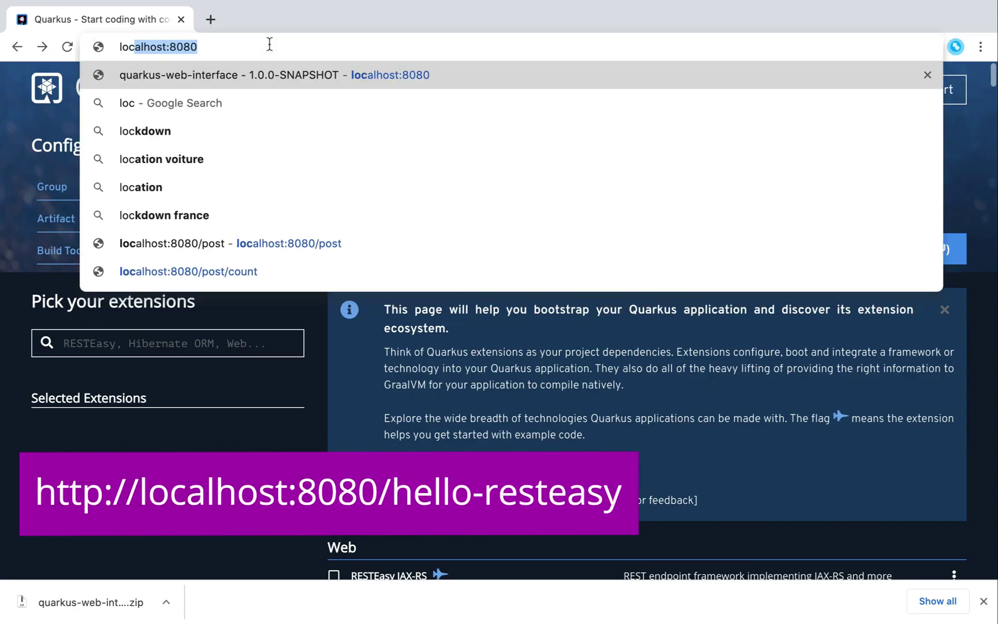
key(Right)
text(/)
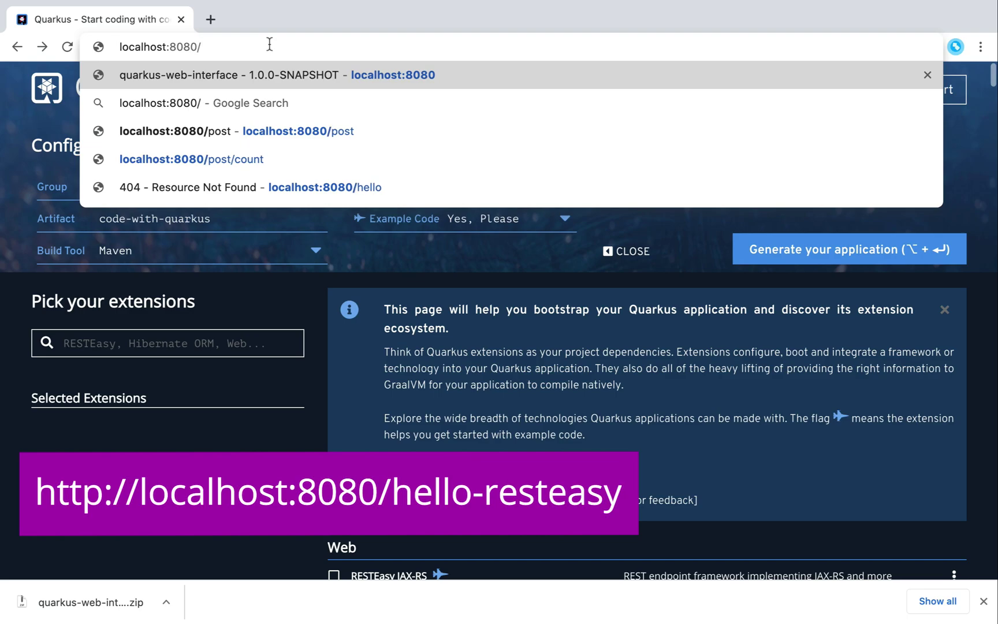
text(hello)
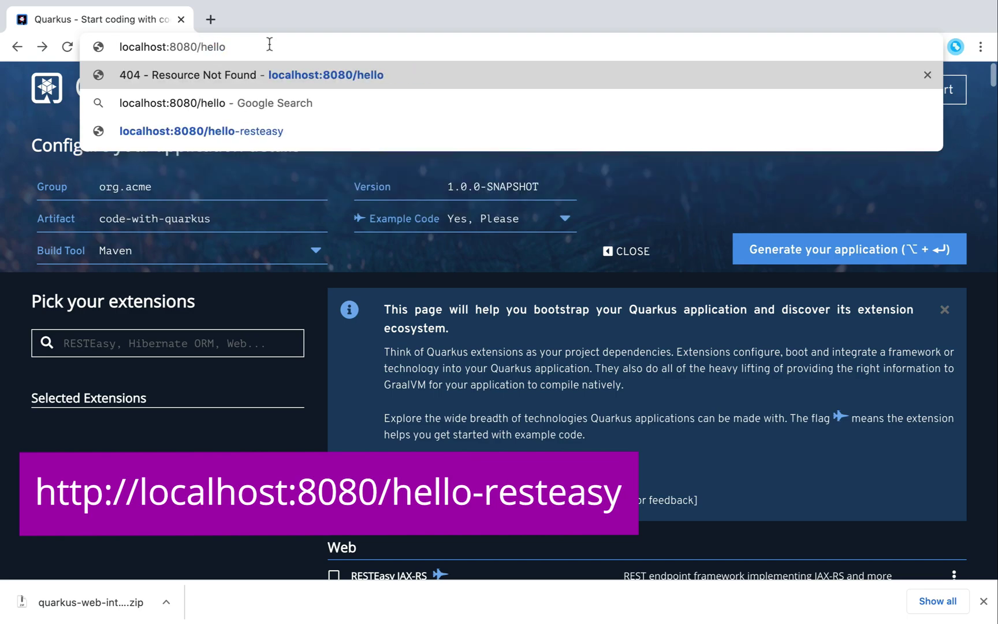
text(-resteasy)
key(Return)
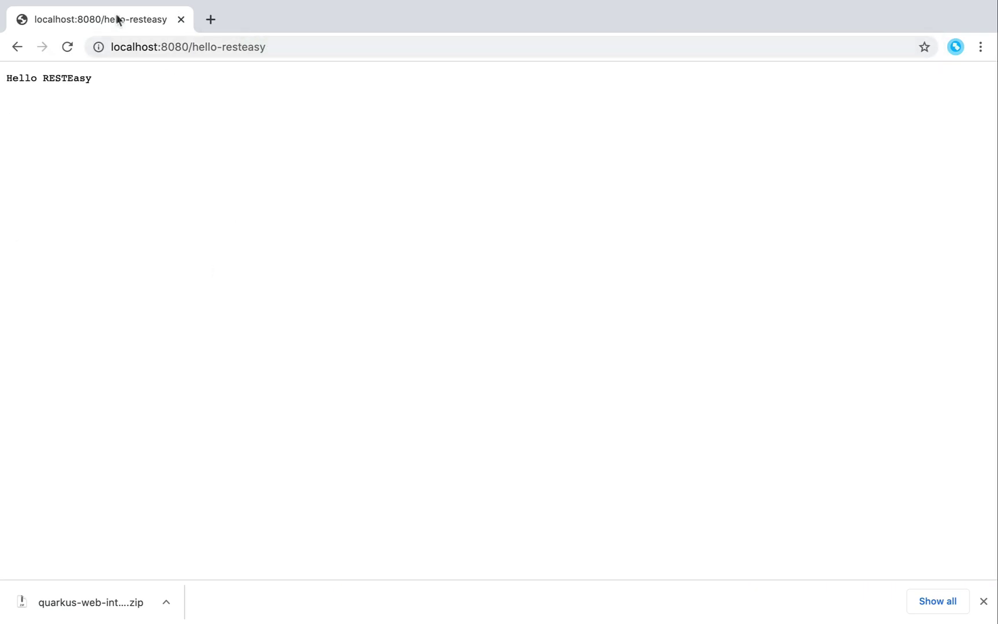
Highlight the 'Hello RESTEasy' response and the /hello-resteasy part of the address.
drag(6, 76, 104, 83)
click(15, 78)
triple_click(57, 79)
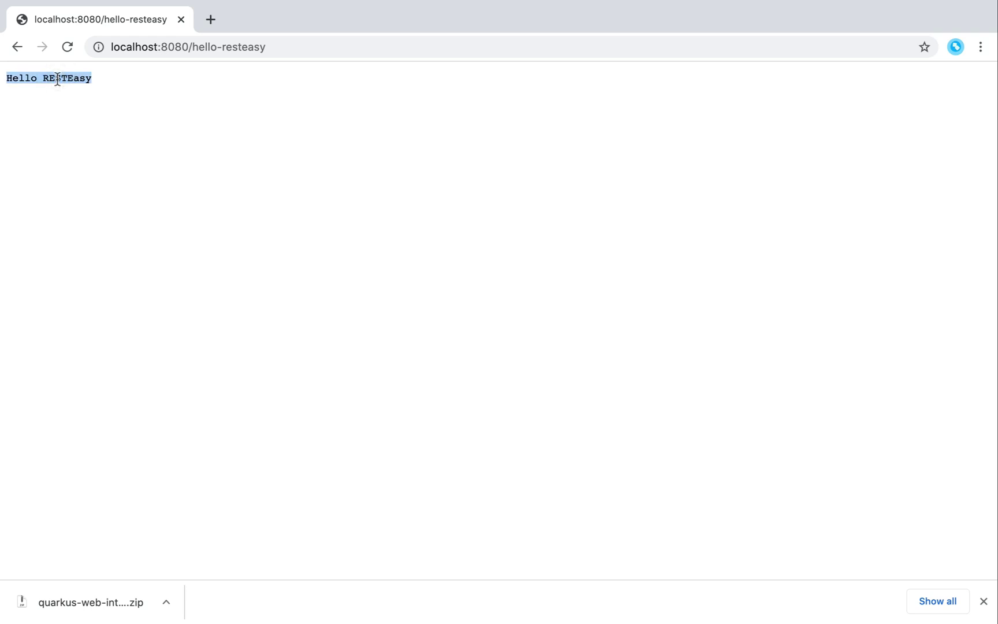
click(125, 107)
drag(189, 47, 284, 51)
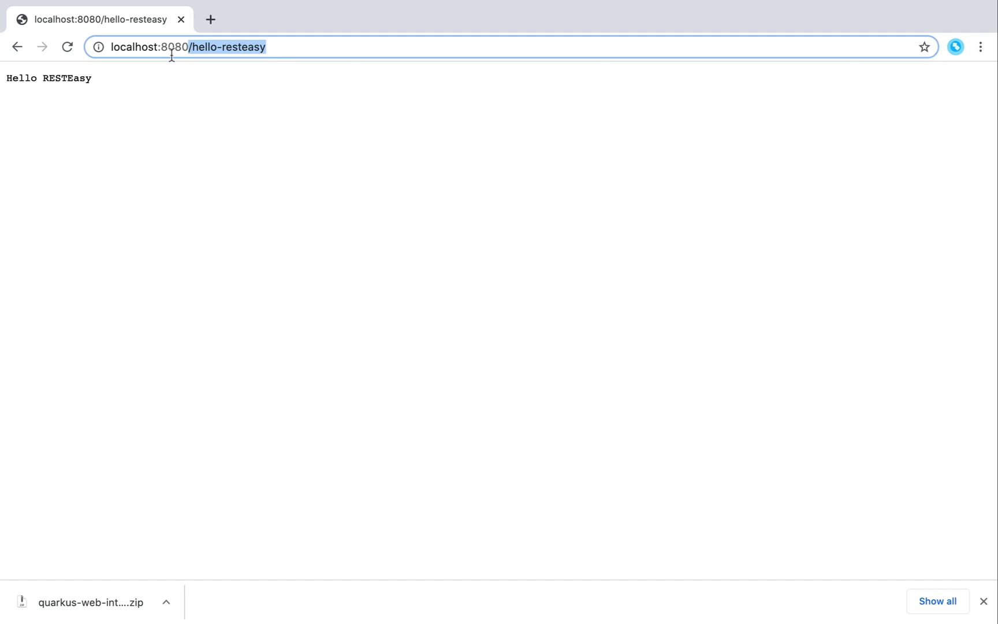
Load the localhost:8080 welcome page and select its ./mvnw compile quarkus:dev command.
key(BackSpace)
key(Return)
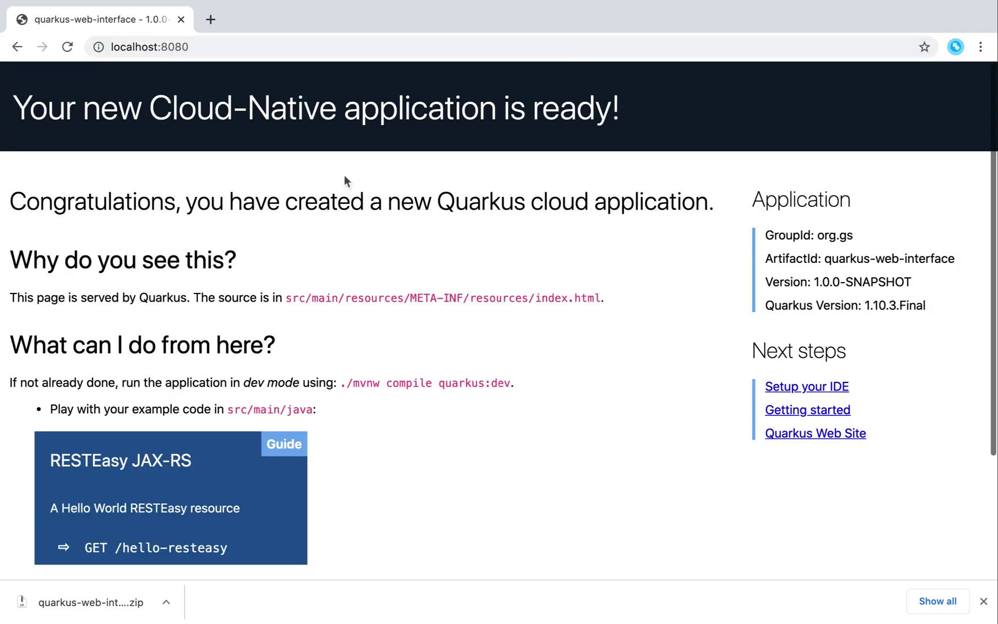
scroll(341, 175, down, 5)
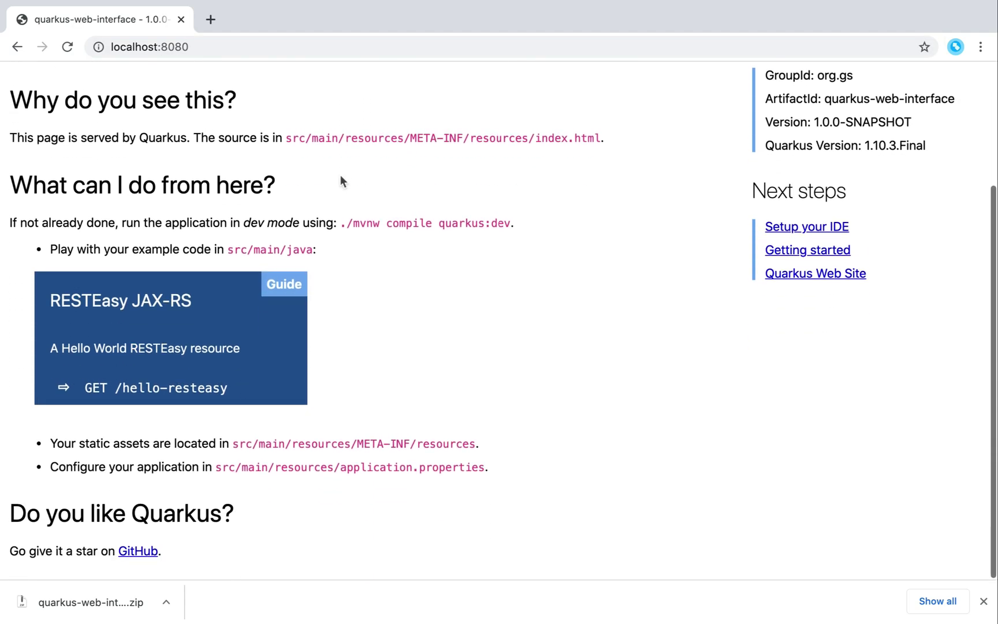
scroll(340, 175, up, 3)
scroll(340, 175, down, 3)
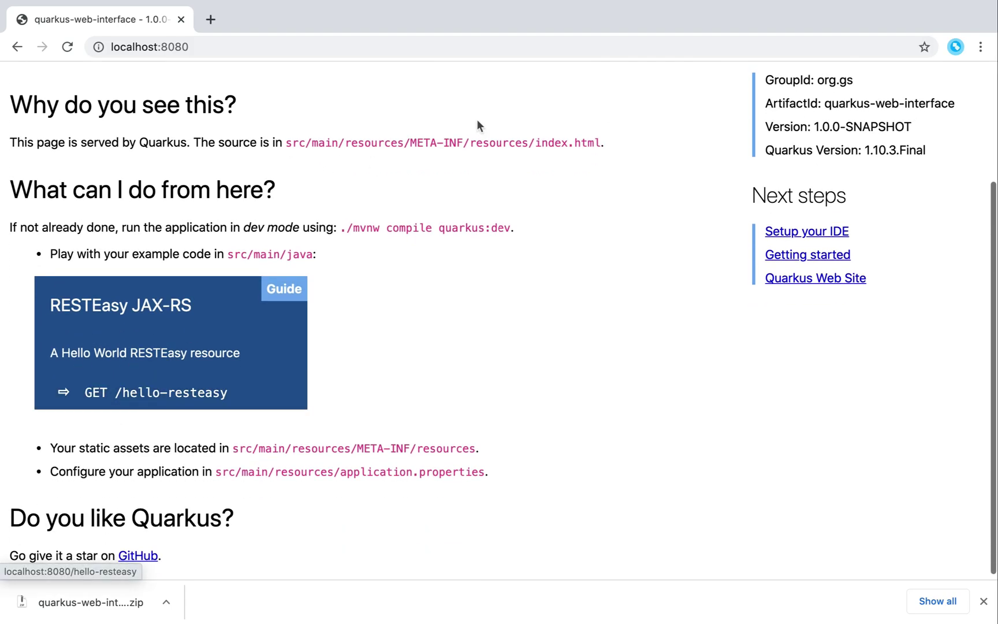
scroll(447, 198, down, 1)
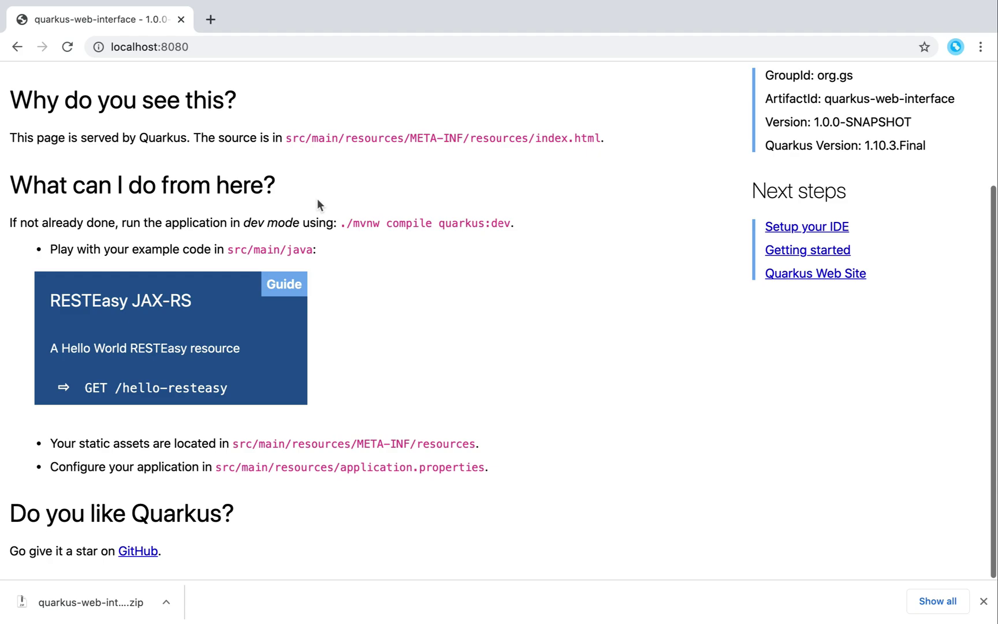
drag(346, 223, 509, 224)
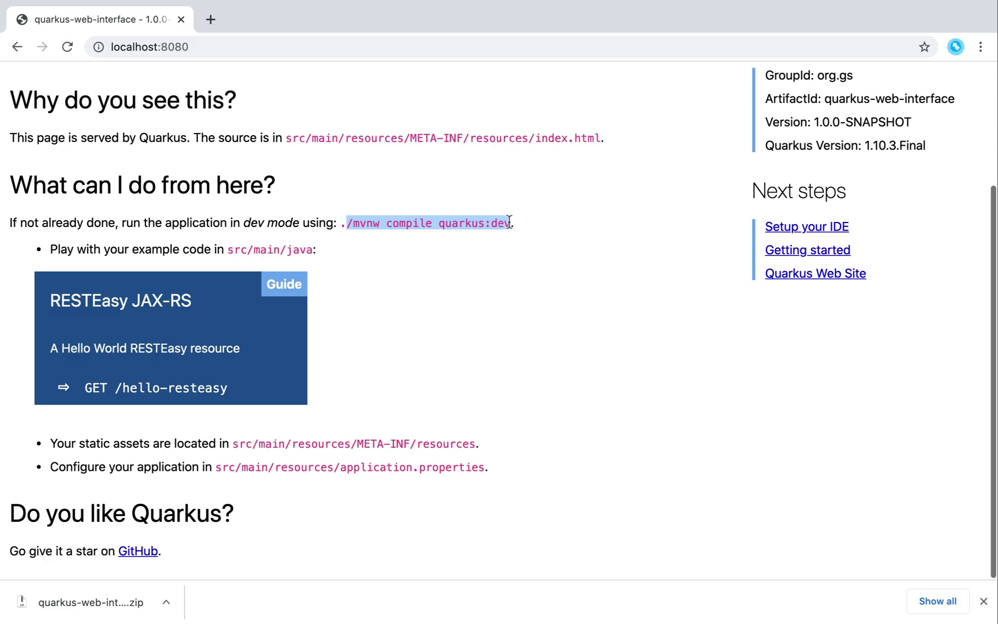
click(589, 308)
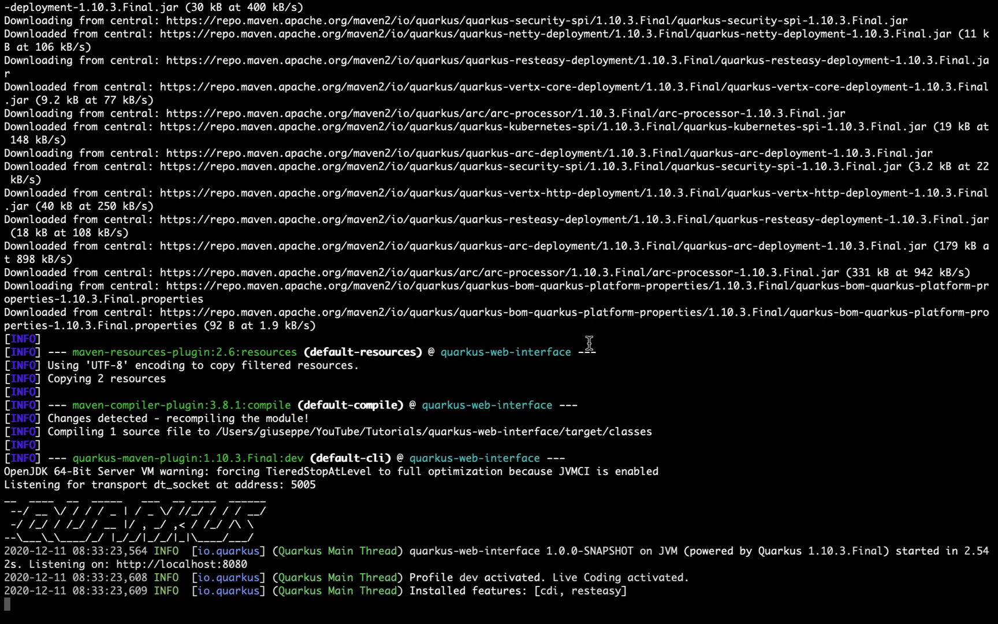
Stop dev mode with Ctrl+C, clear the screen and build with ./mvnw clean package.
key(ctrl+c)
text(clear)
key(Return)
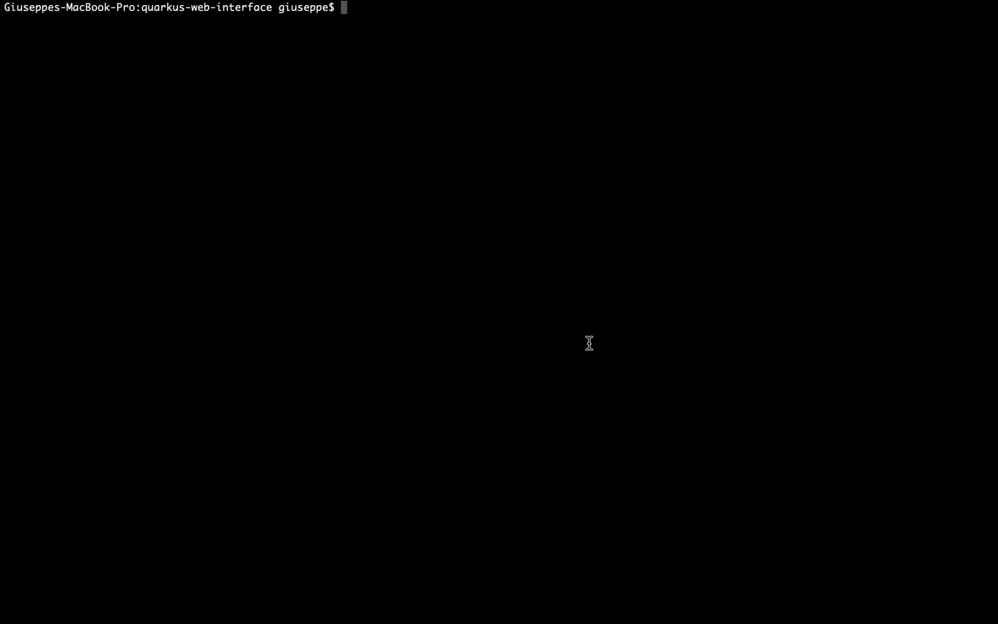
text(./mvnw clean package)
key(Return)
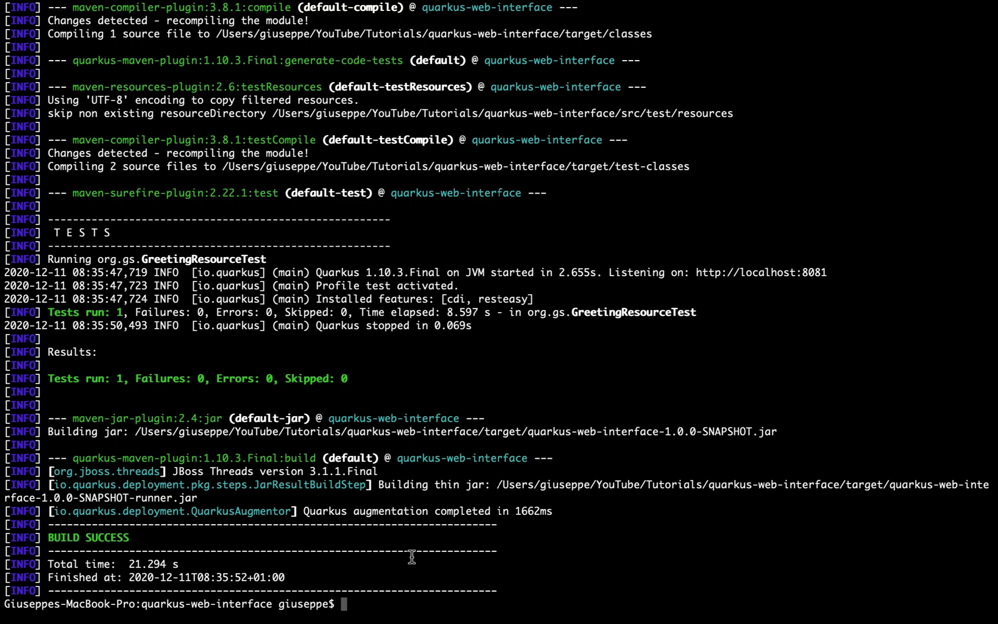
Clear the terminal and list the project folder with ls -l, showing the new target folder.
text(clear)
key(Return)
text(ls)
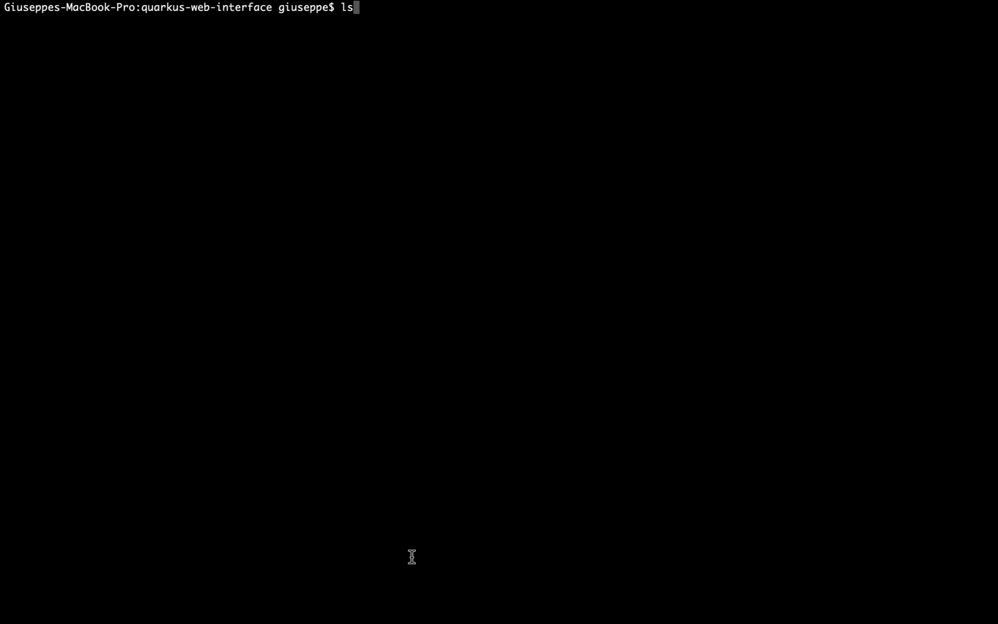
text( -l)
key(Return)
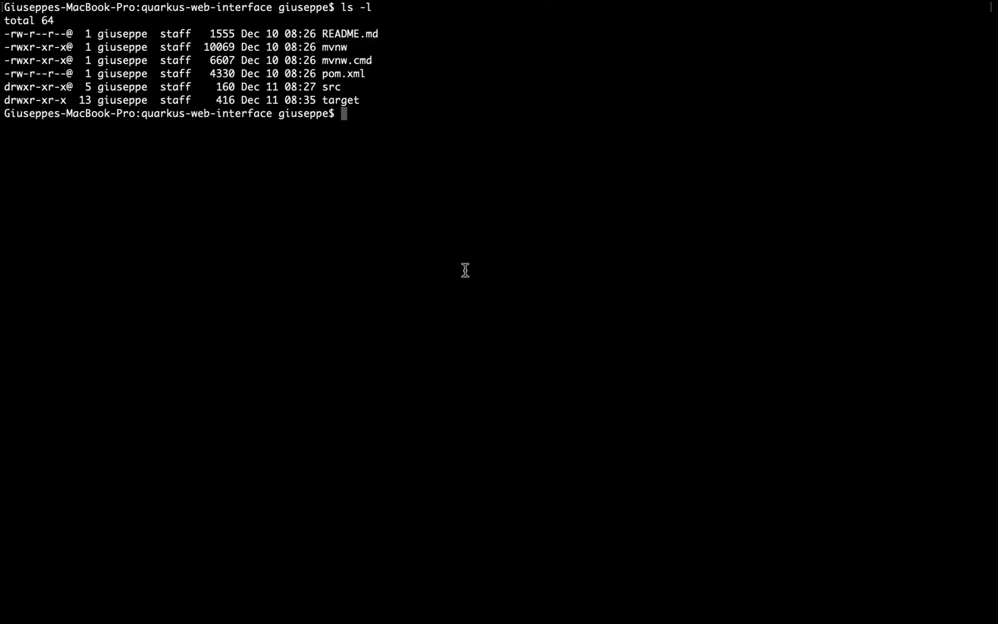
Change into the target folder and list its contents in detail.
drag(323, 99, 361, 99)
text(cd t)
key(Tab)
key(Return)
text(ls -l)
key(Return)
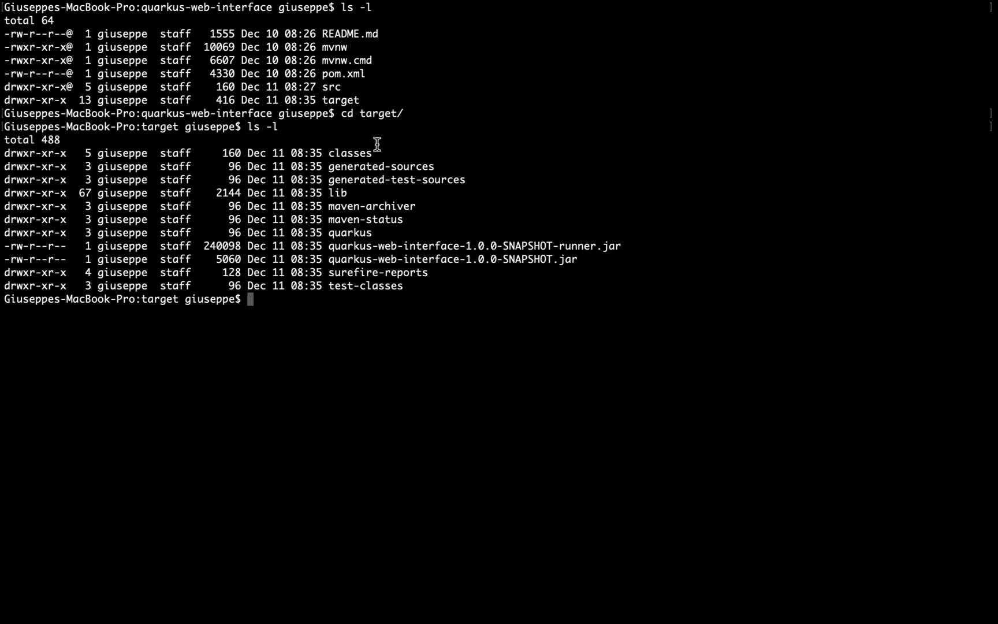
Launch quarkus-web-interface-1.0.0-SNAPSHOT-runner.jar with java -jar so it serves on port 8080.
drag(329, 245, 624, 246)
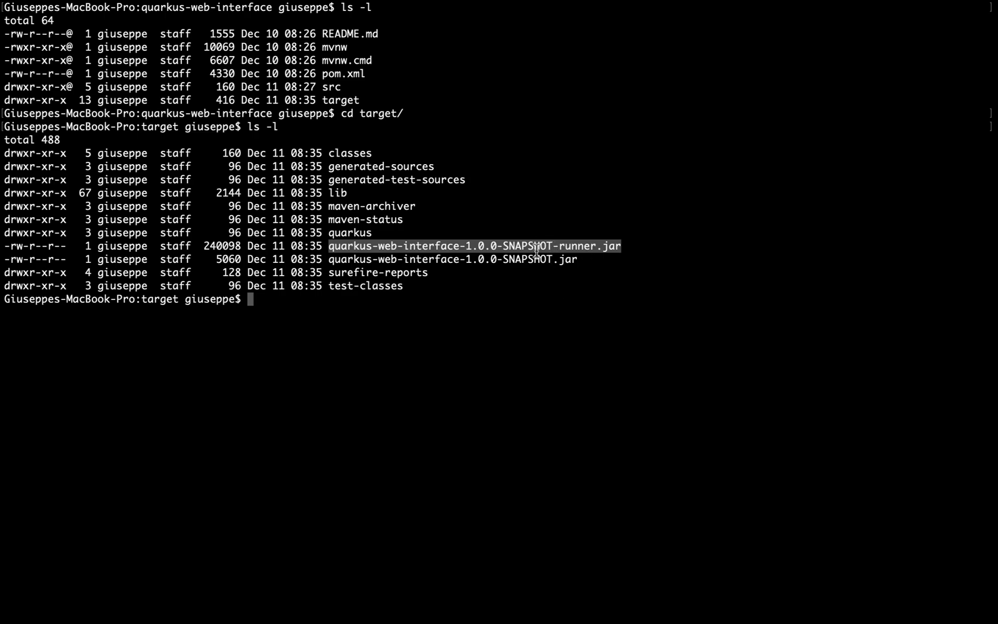
click(473, 337)
text(java -)
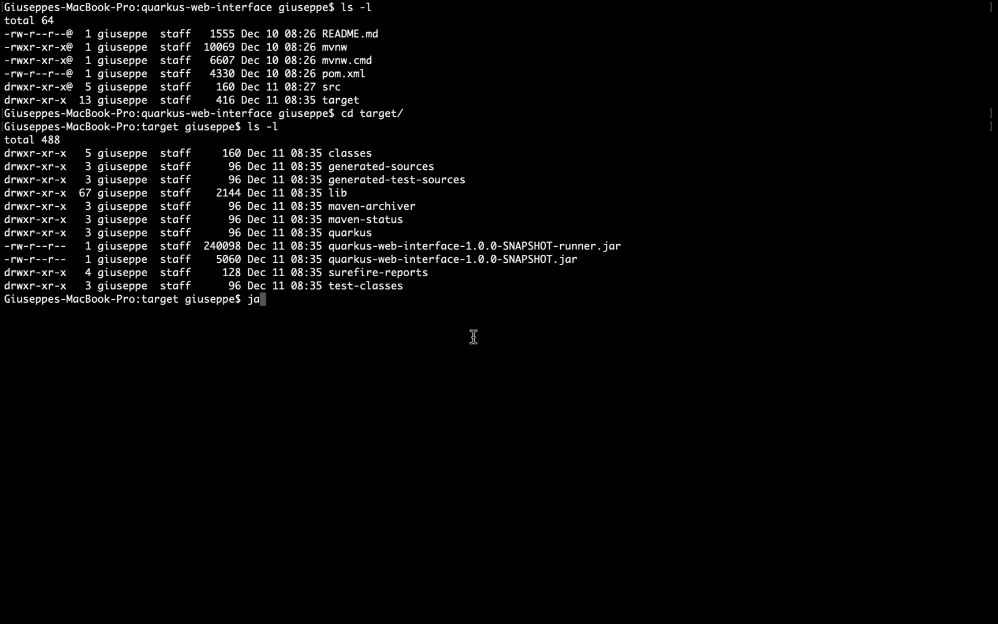
text(jar )
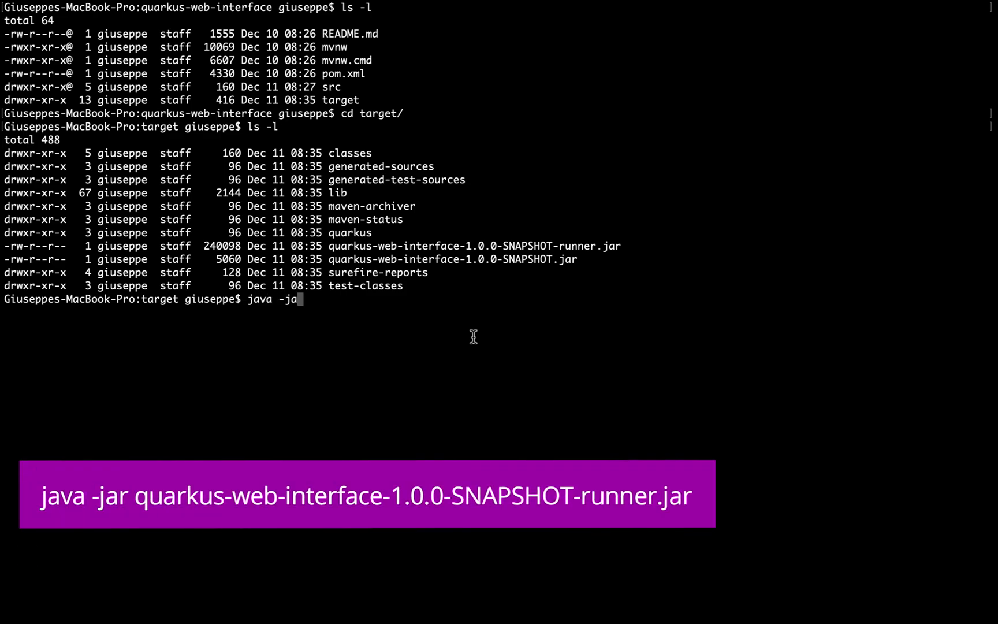
text(quarkus-e-)
key(BackSpace)
key(BackSpace)
key(Tab)
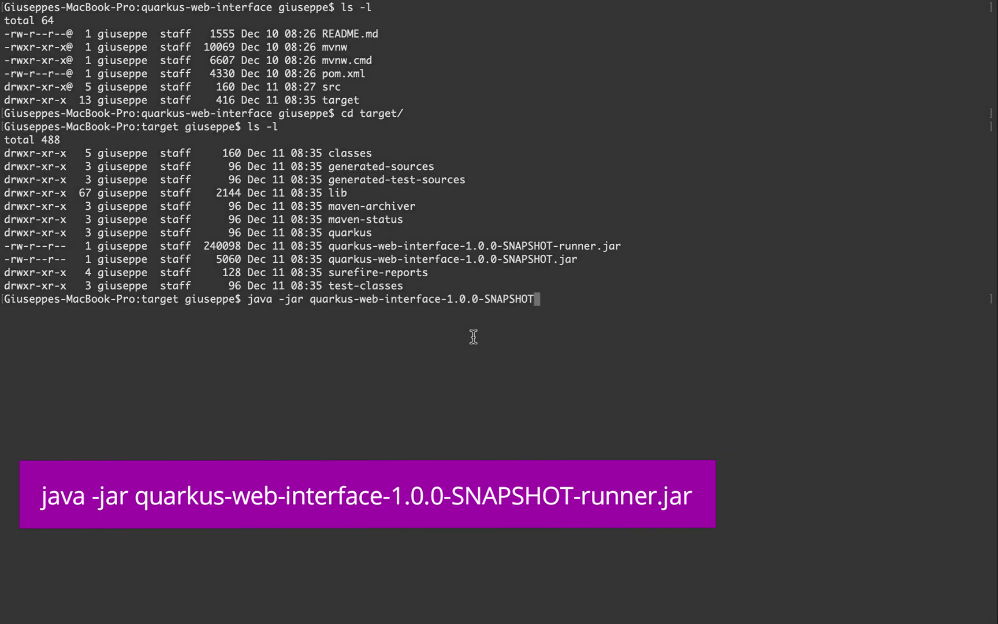
text(-)
key(Tab)
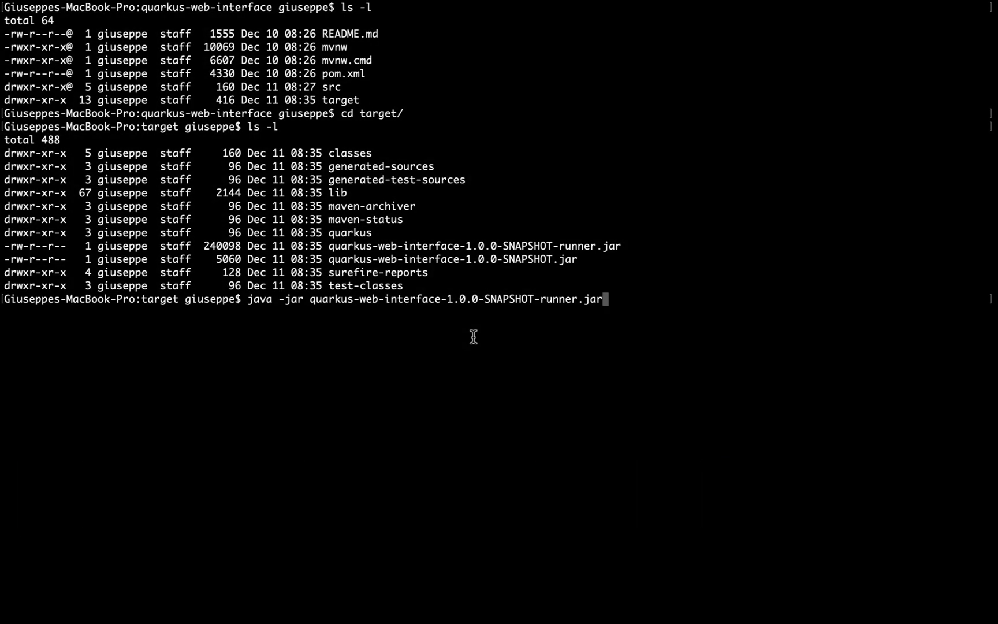
key(Return)
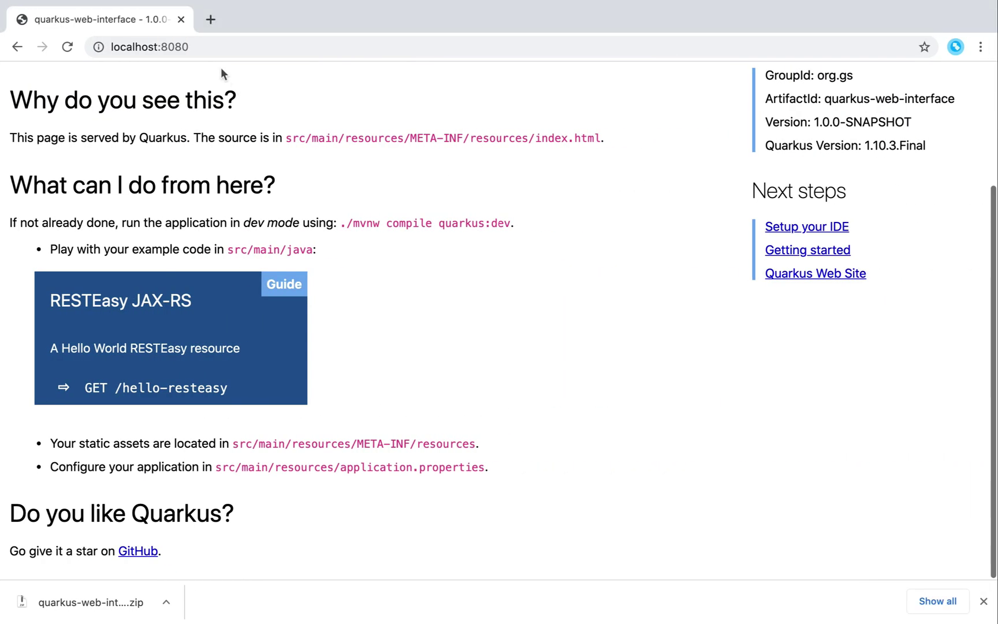
Load localhost:8080/hello-resteasy in Chrome to request the packaged app's endpoint.
click(220, 48)
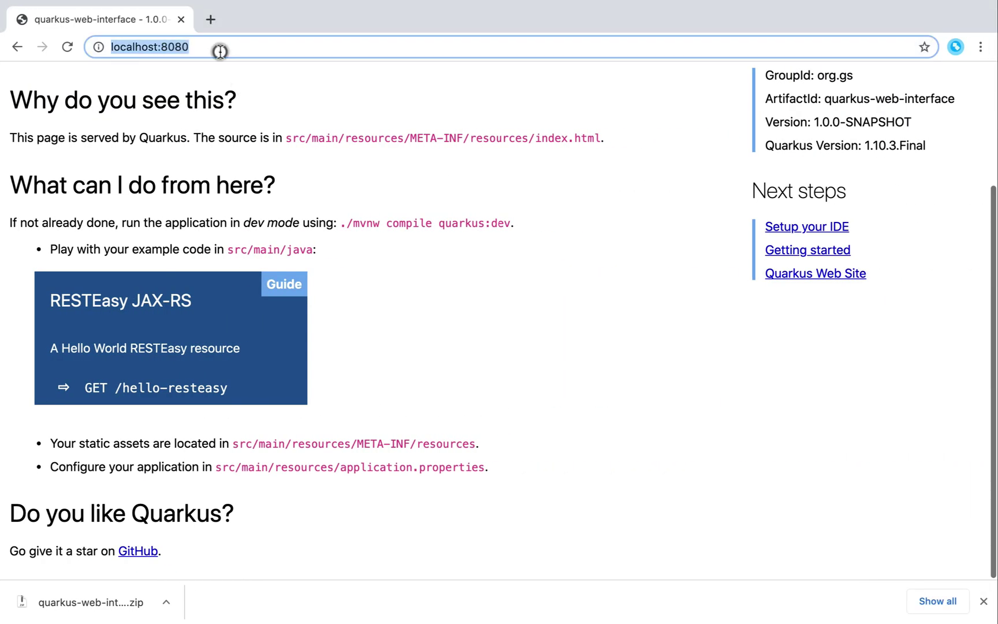
click(220, 51)
text(/)
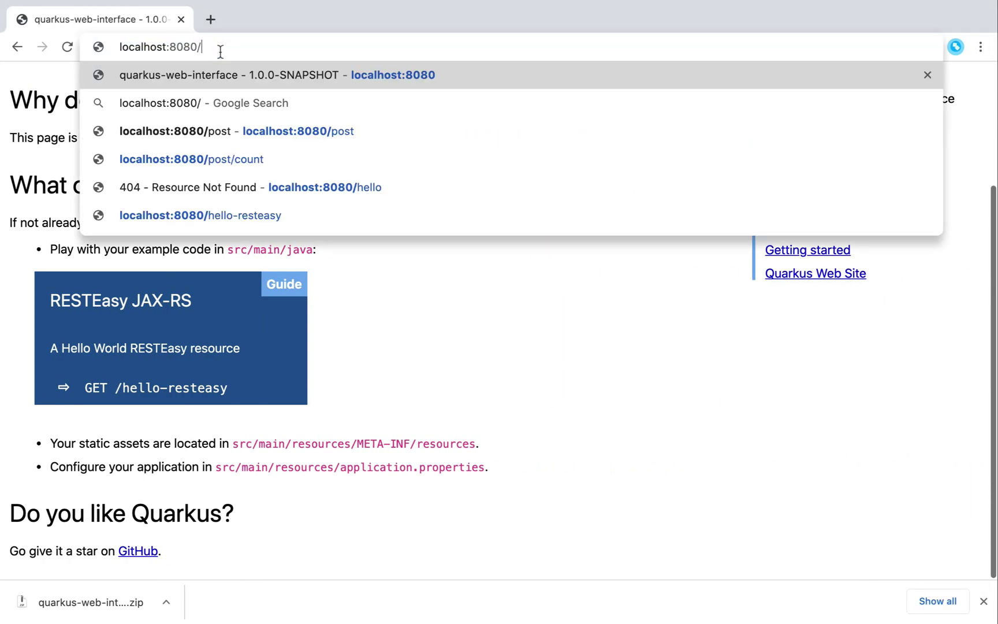
text(hello-r)
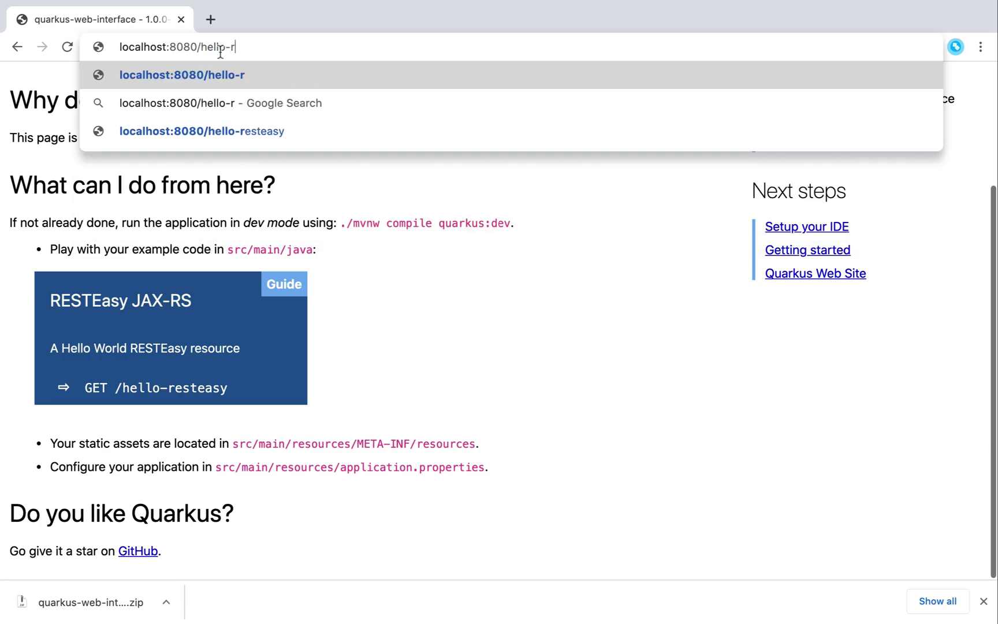
text(esteasy)
key(Return)
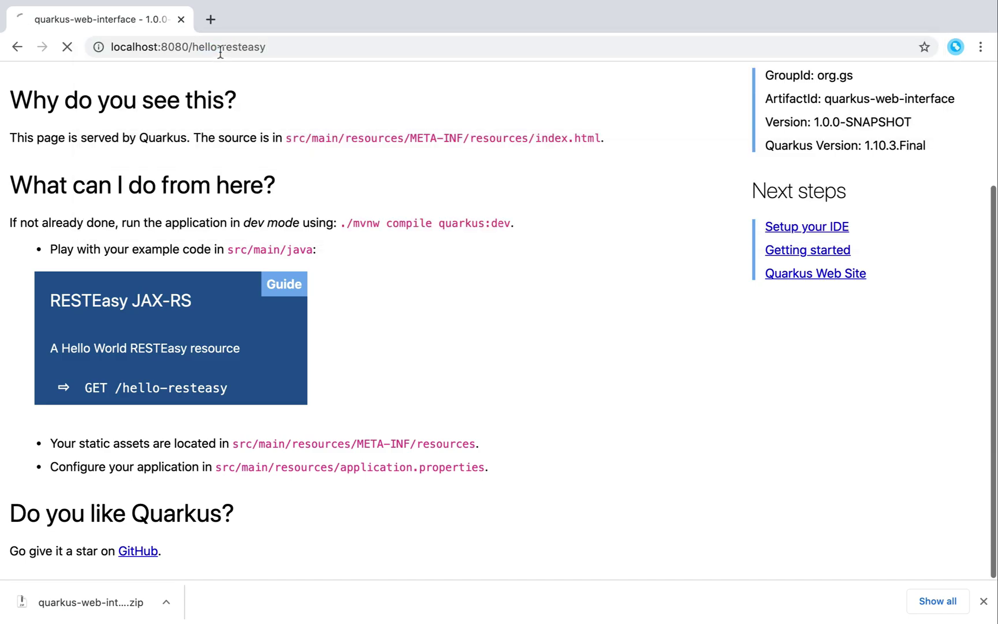